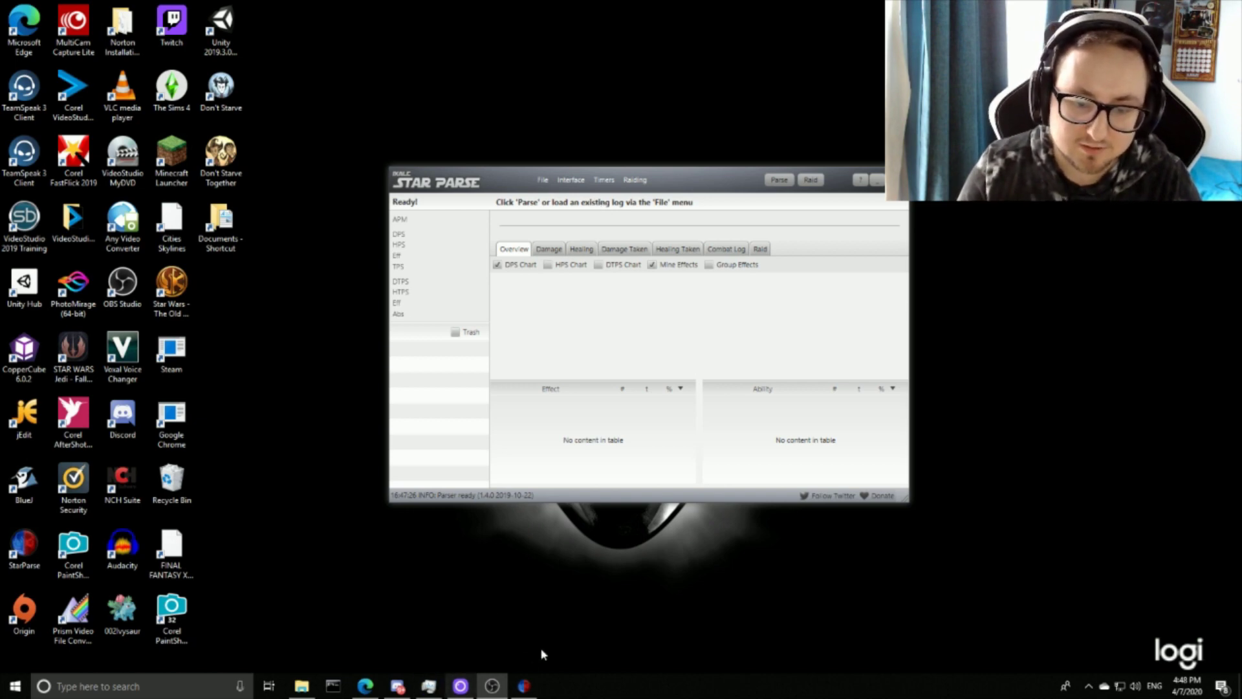
Switch to File Explorer and go to the AppData\Local\StarParse\app\client\app folder in the user's profile
click(302, 686)
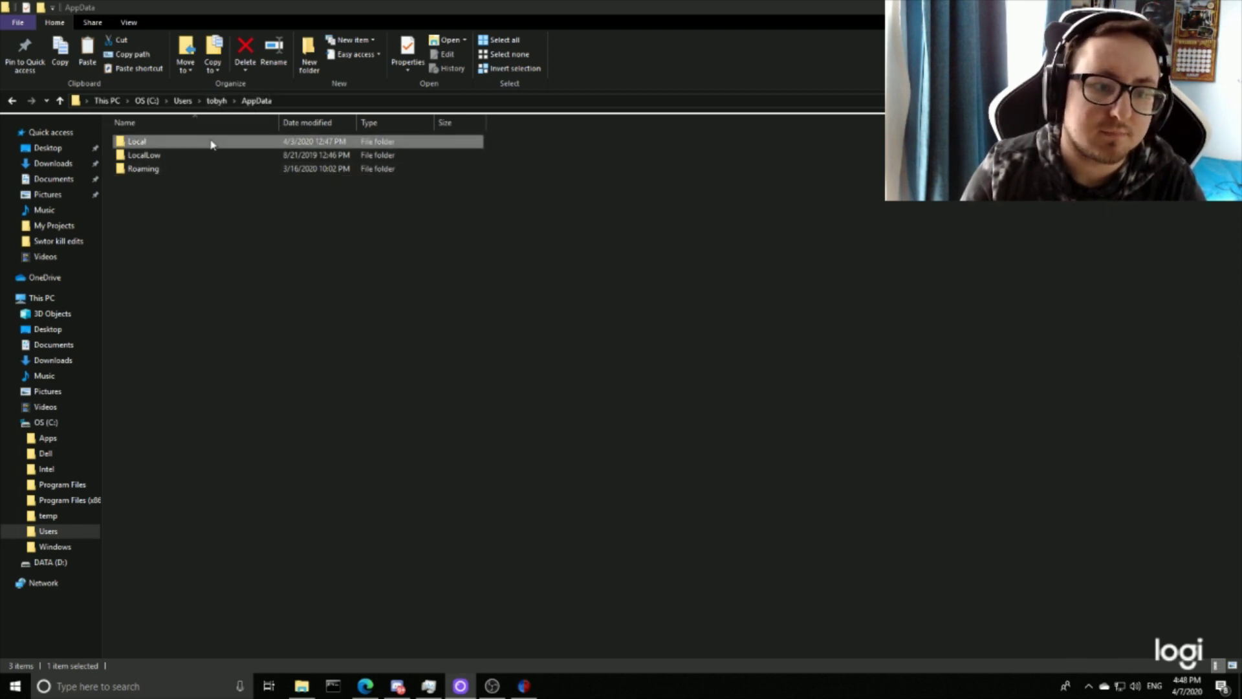
double_click(159, 142)
scroll(235, 550, down, 4)
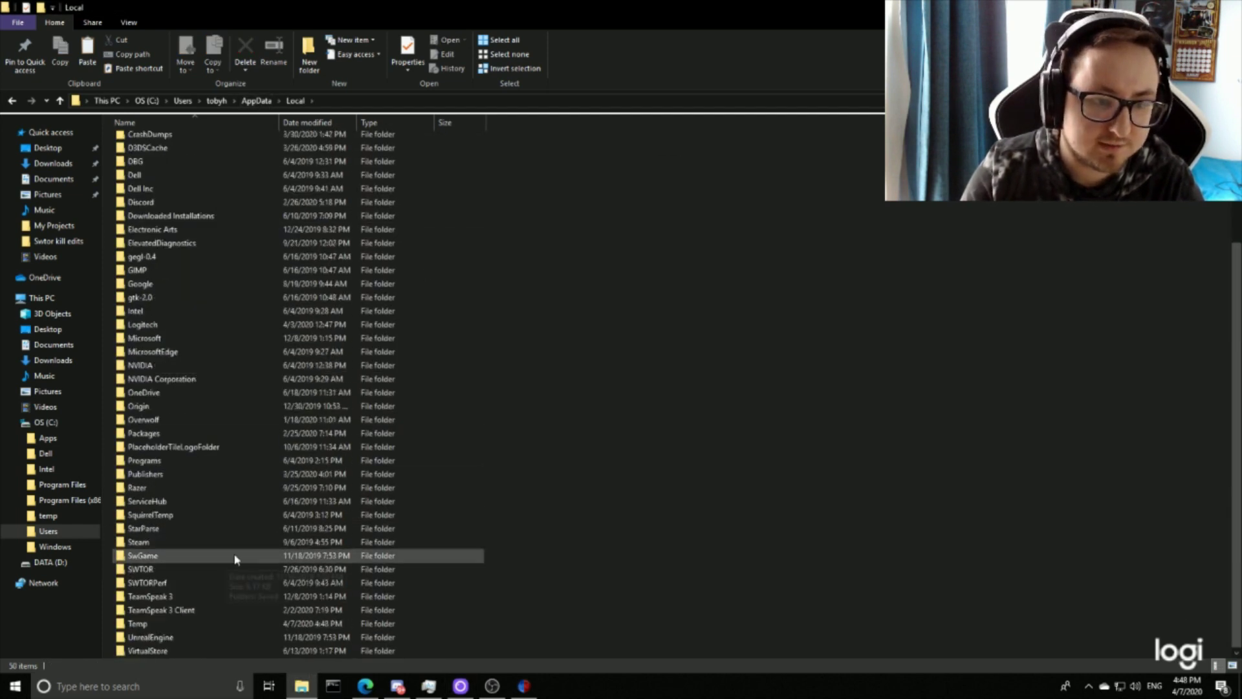
double_click(157, 530)
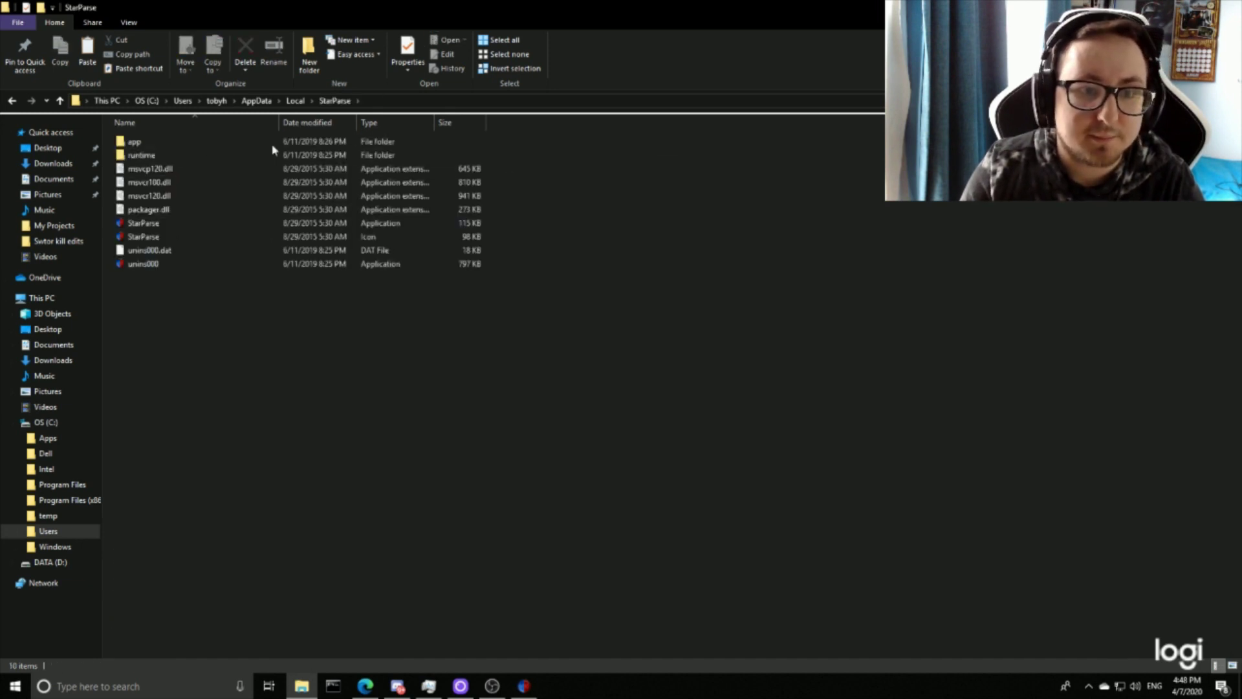
double_click(146, 141)
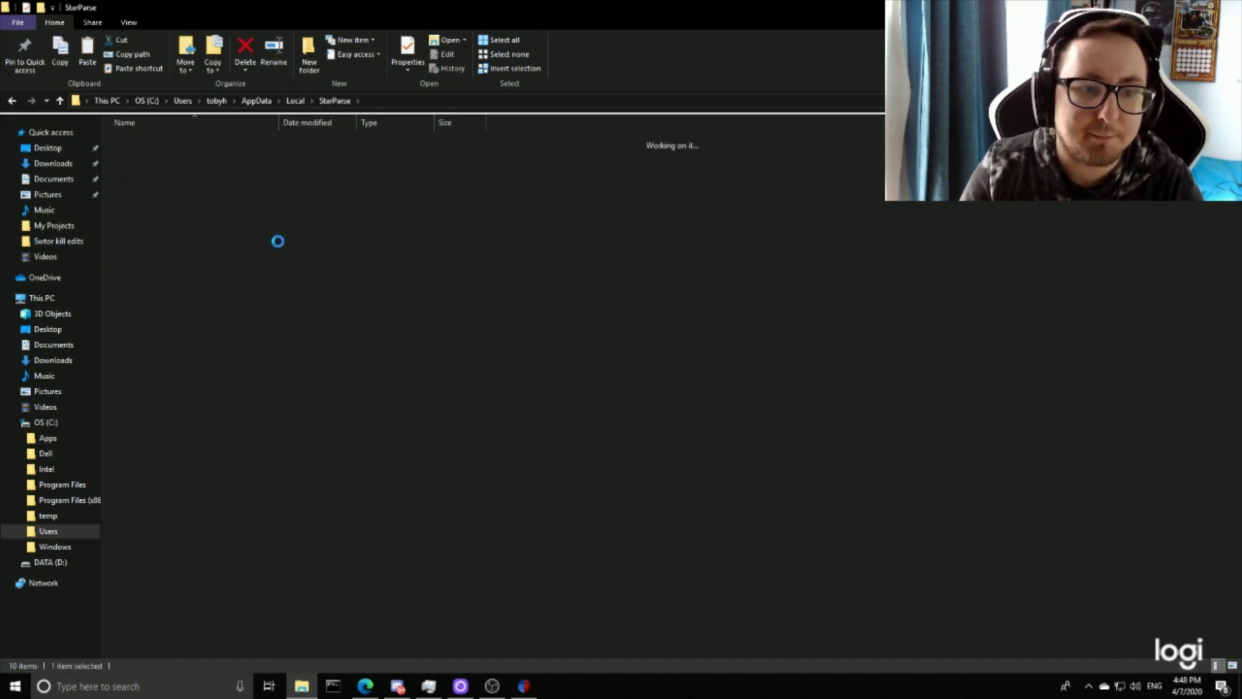
double_click(152, 141)
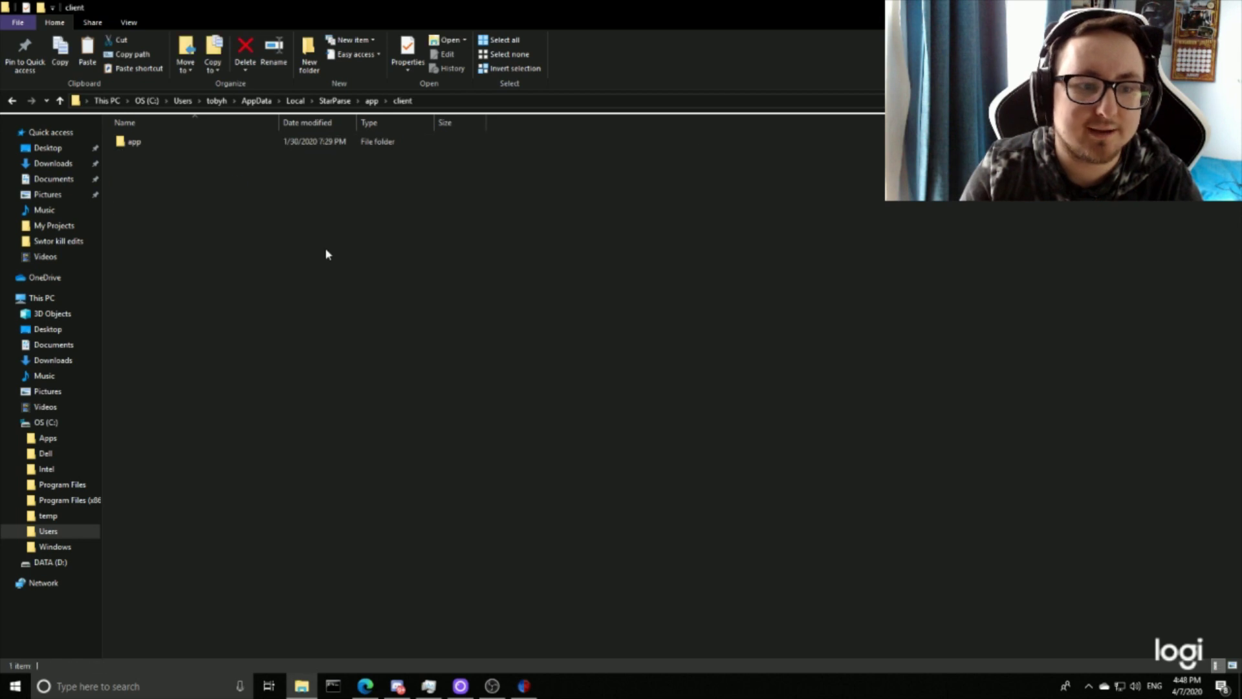
double_click(154, 144)
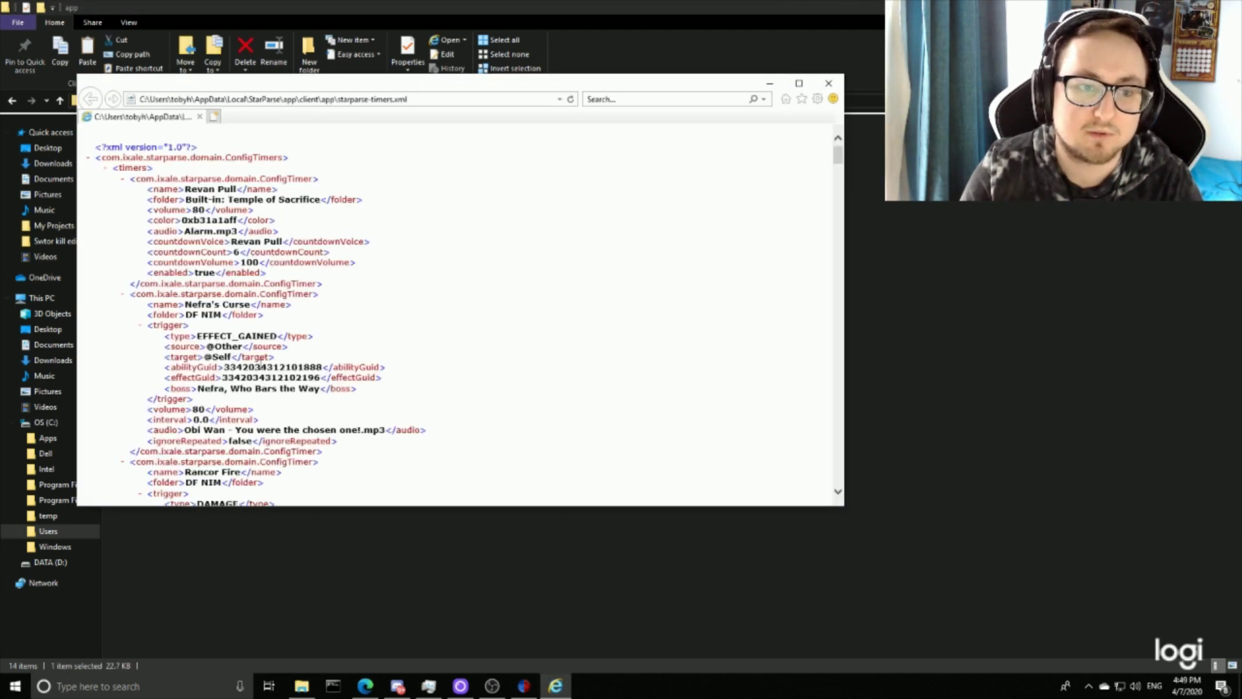
Read through the timer entries in the starparse-timers XML document, dismiss the add-on notice, and close the document
scroll(504, 274, down, 20)
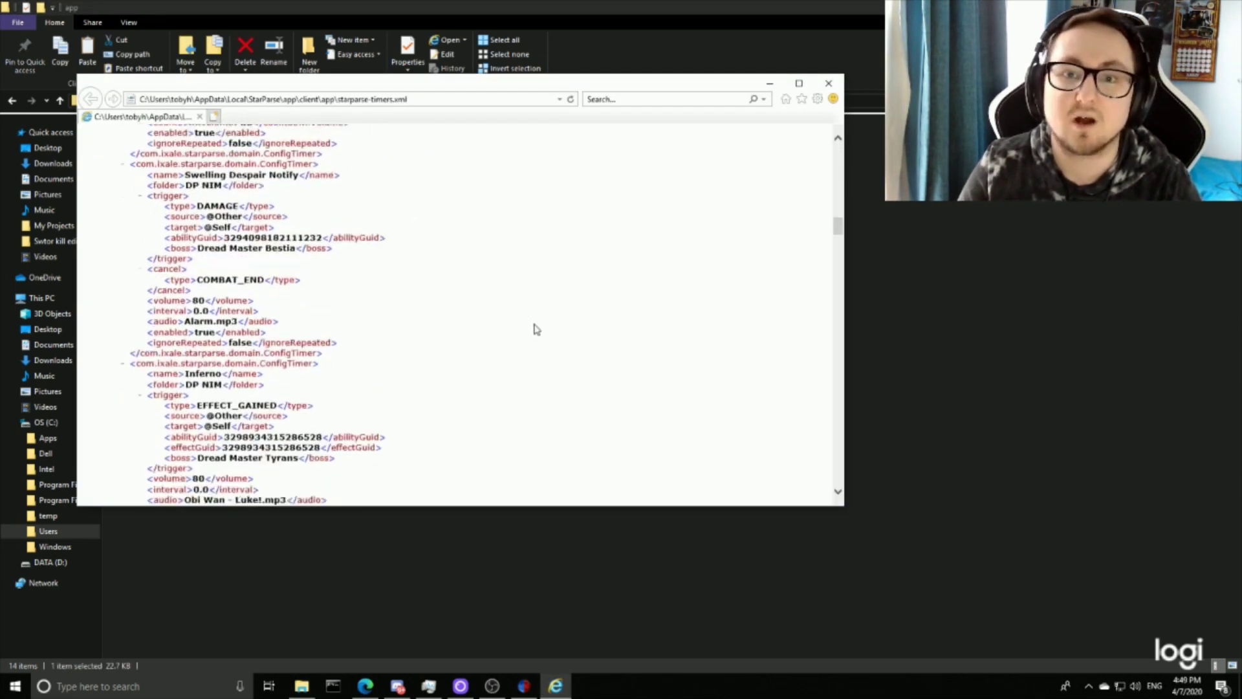
scroll(532, 340, down, 6)
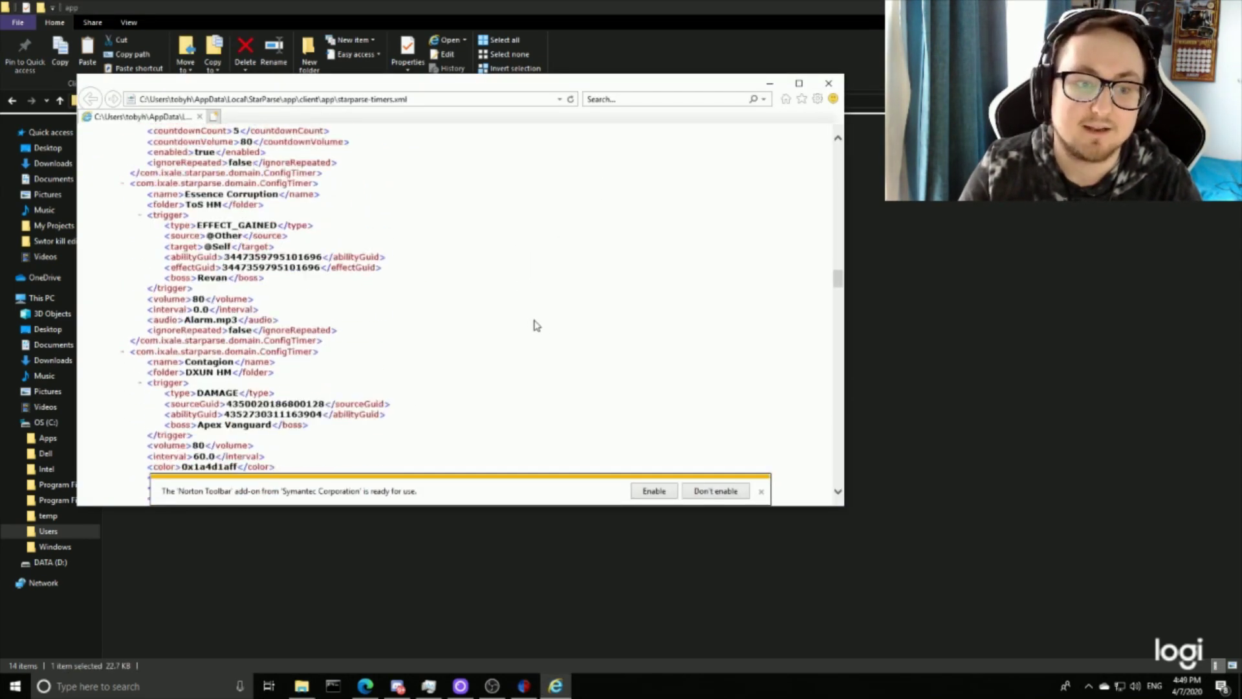
click(762, 491)
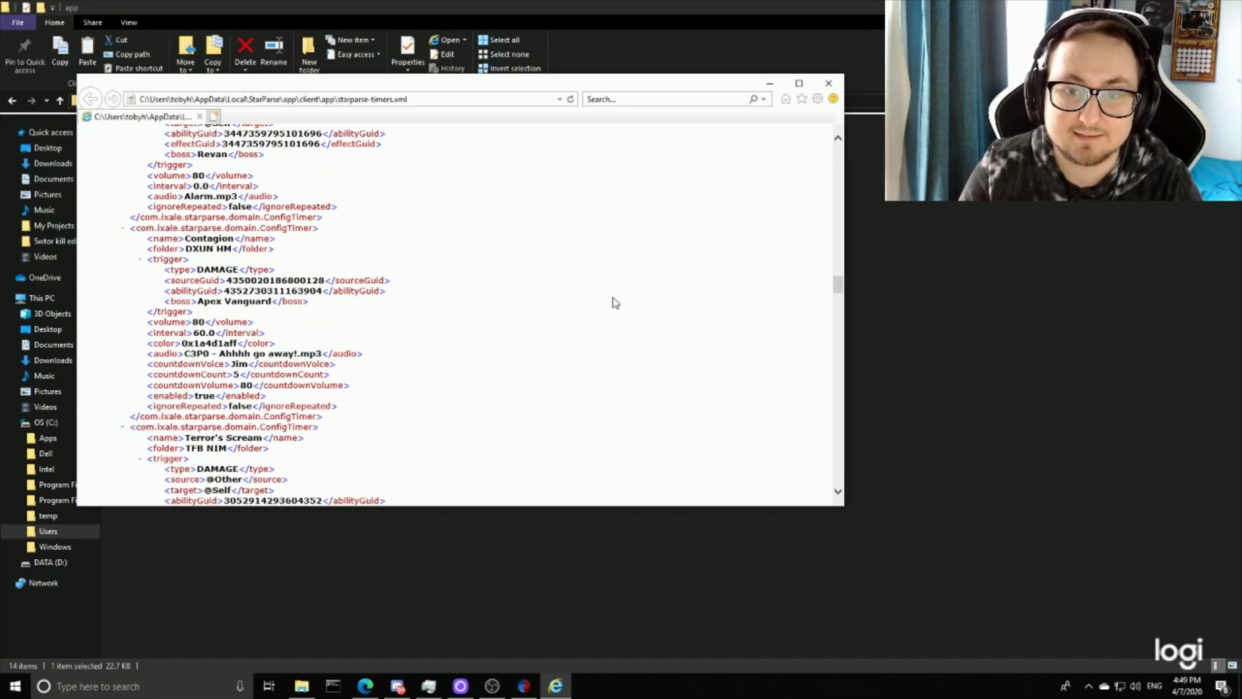
click(828, 85)
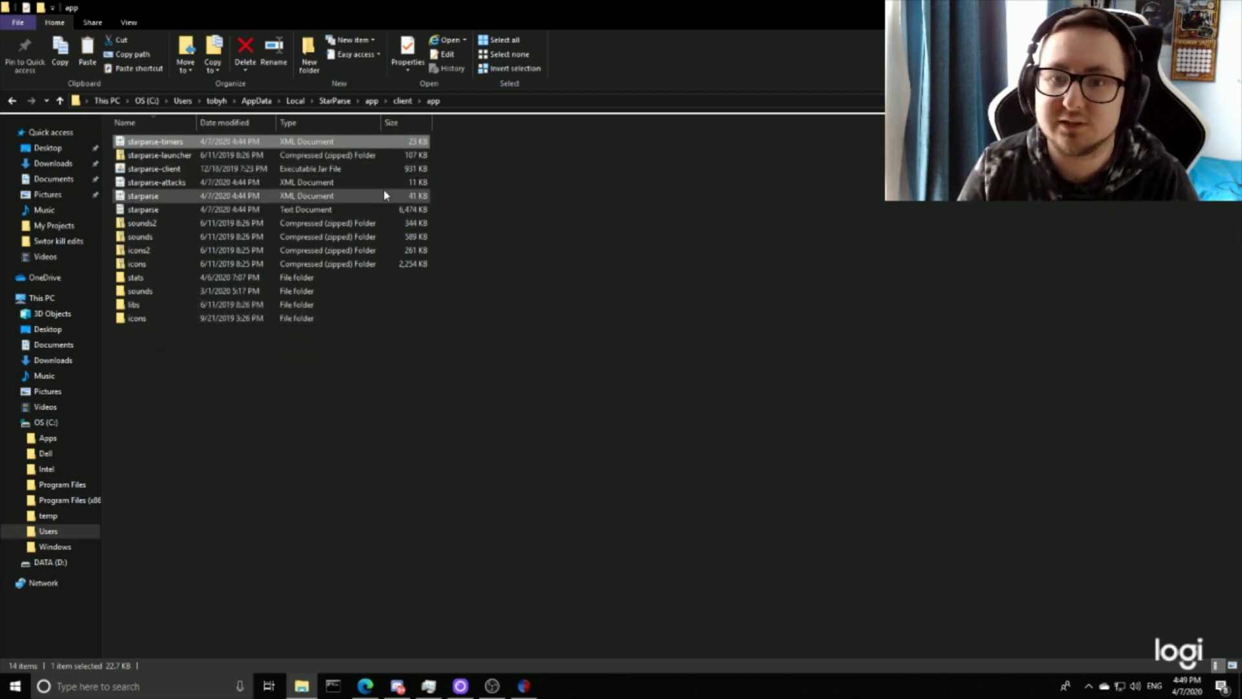
Open the sounds folder and look through its countdown voice folders and audio clips
double_click(155, 290)
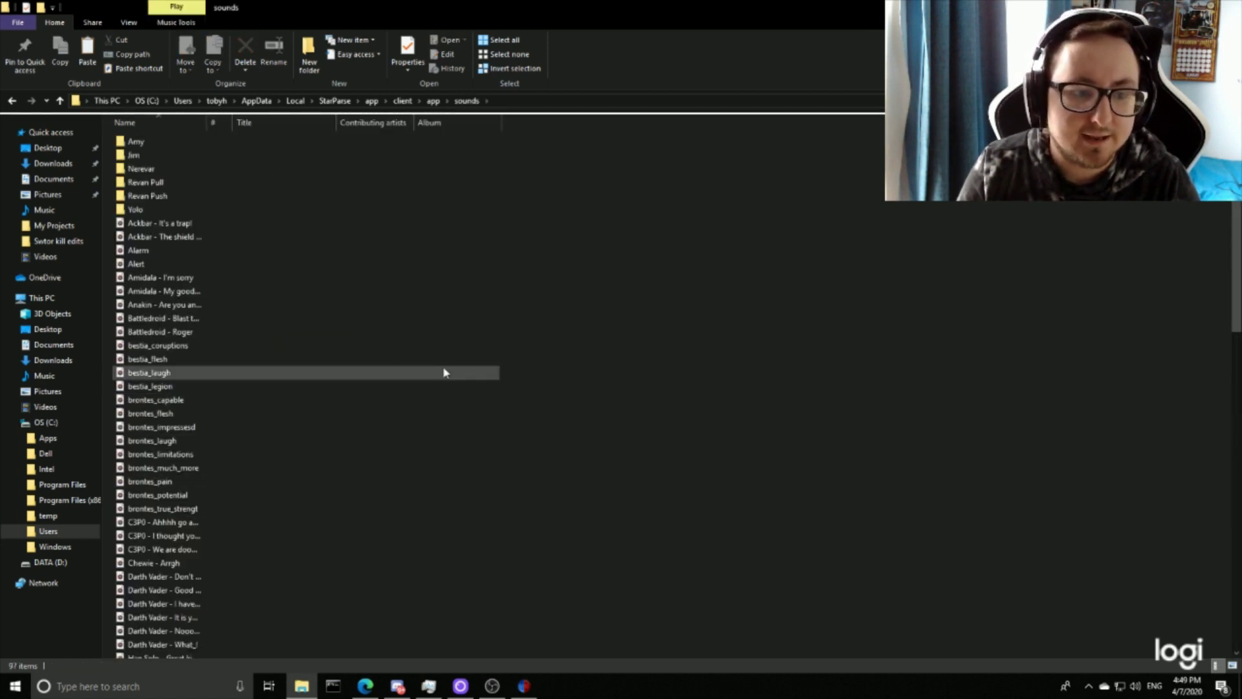
scroll(443, 372, down, 15)
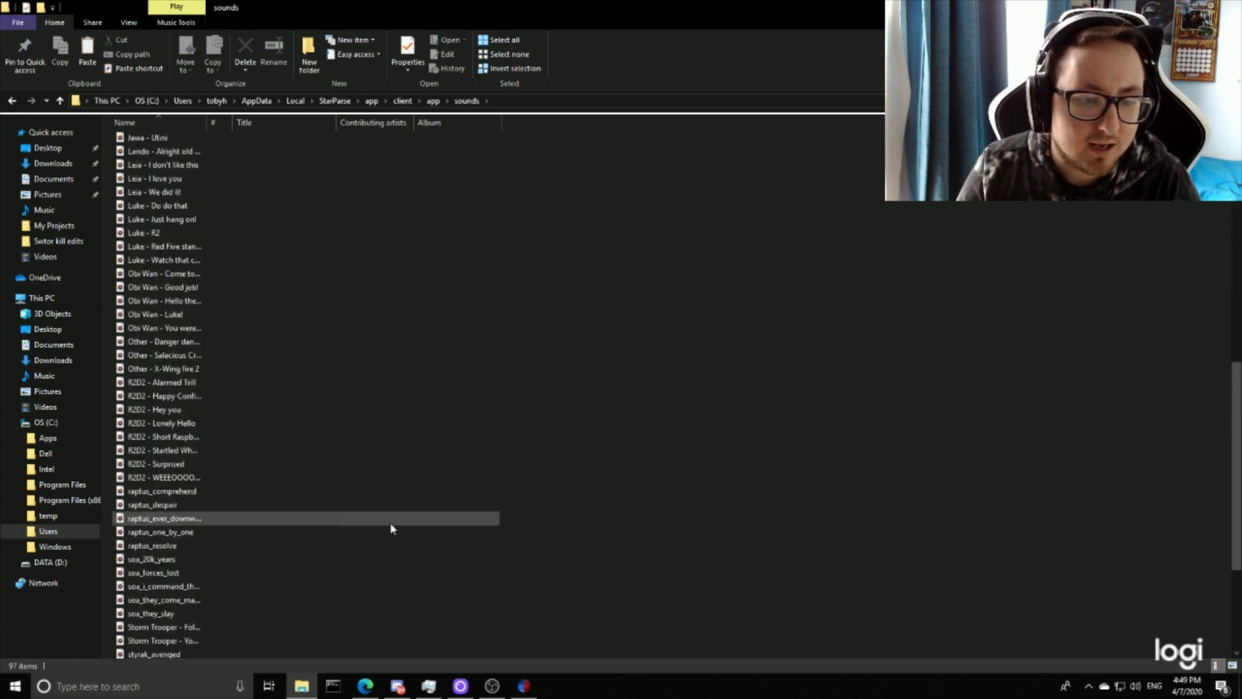
scroll(391, 528, up, 15)
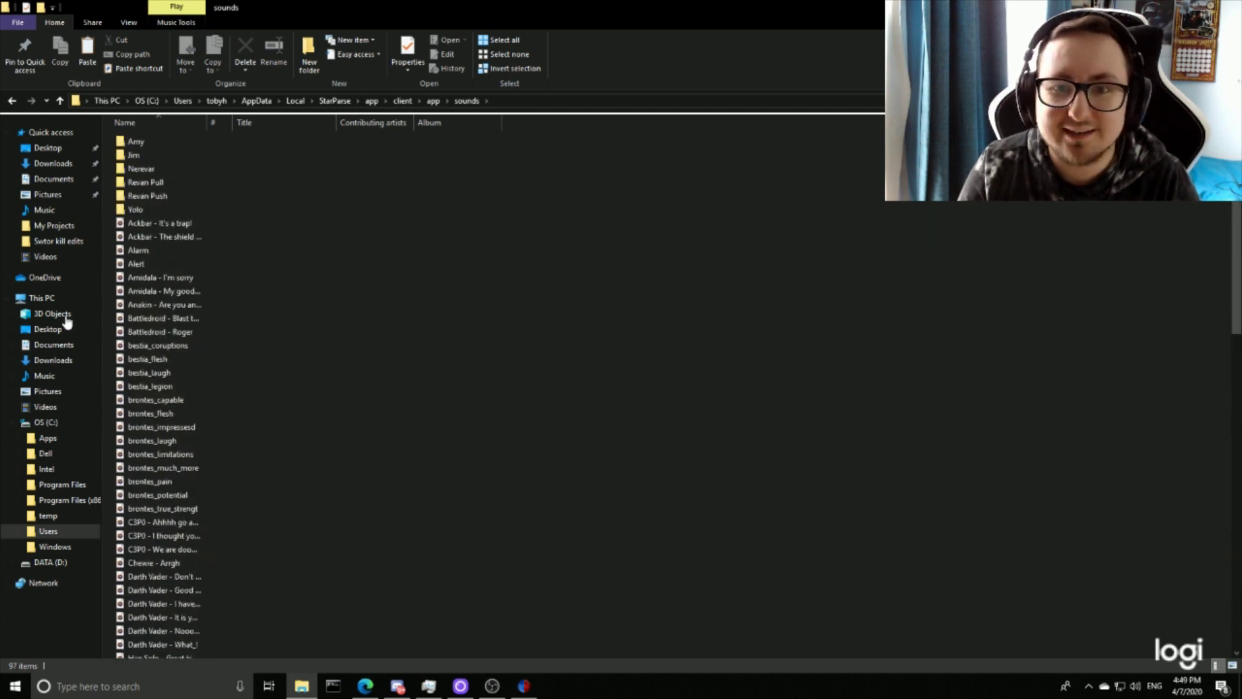
scroll(731, 177, down, 20)
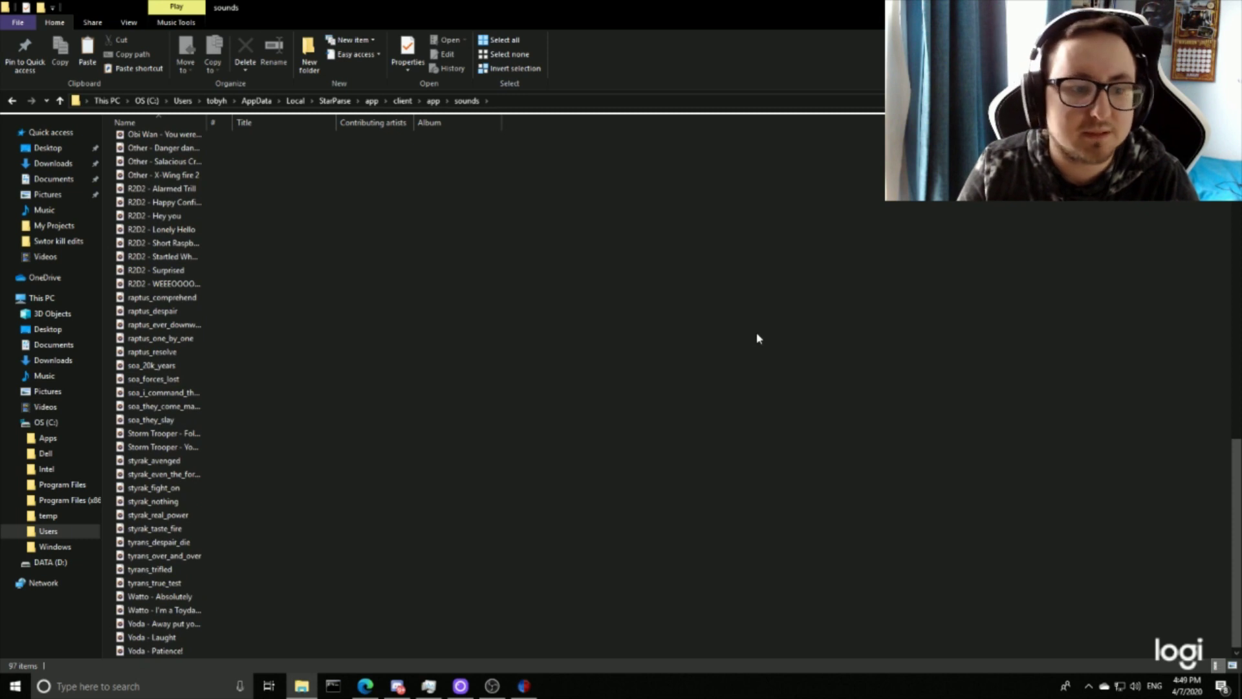
scroll(758, 338, up, 20)
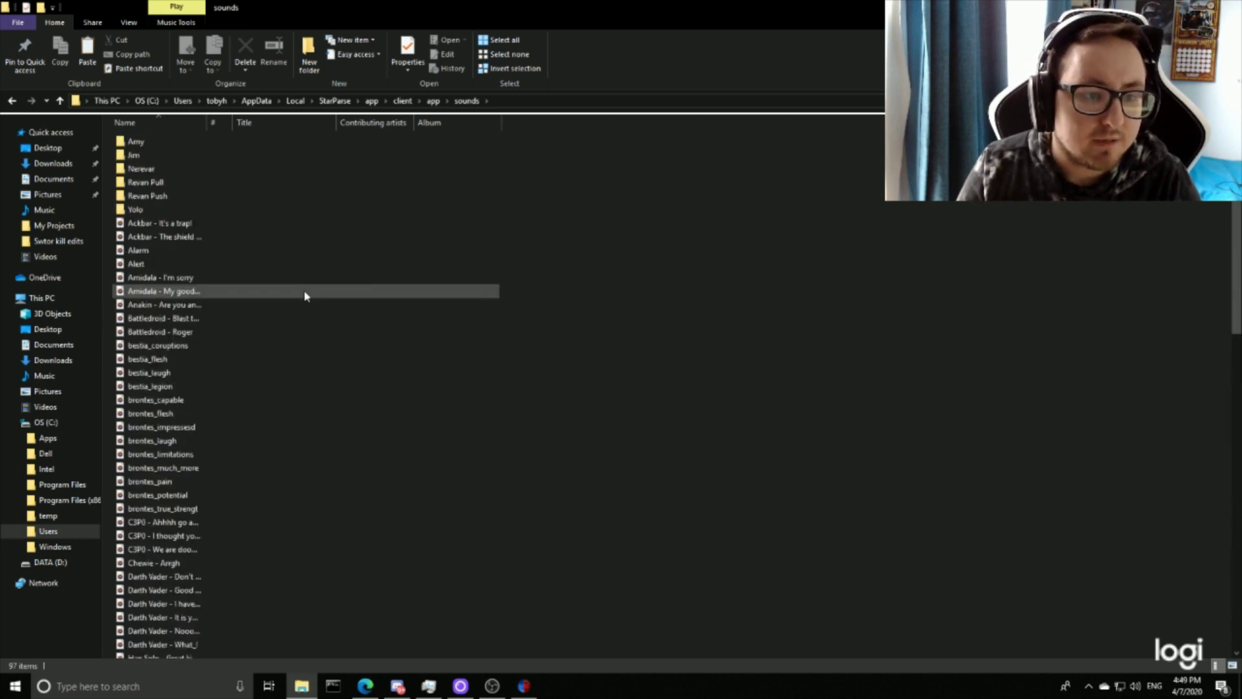
scroll(306, 297, down, 4)
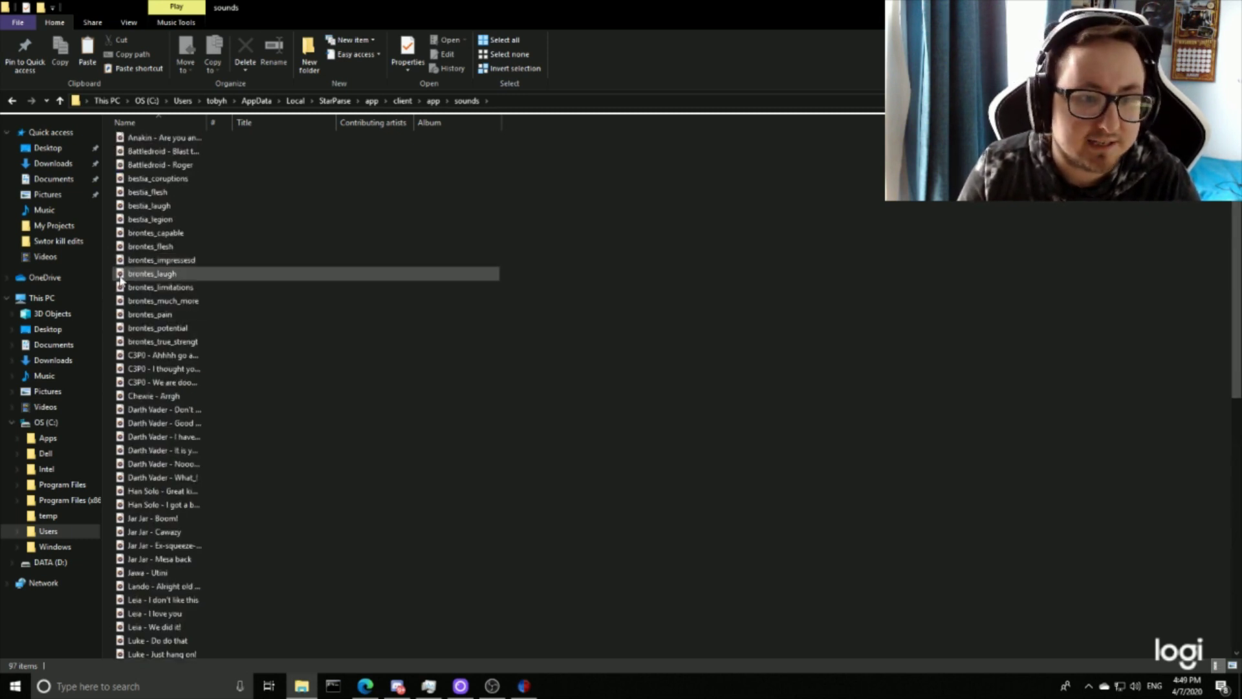
Play the bestia_legion sound clip and close the music player
double_click(173, 219)
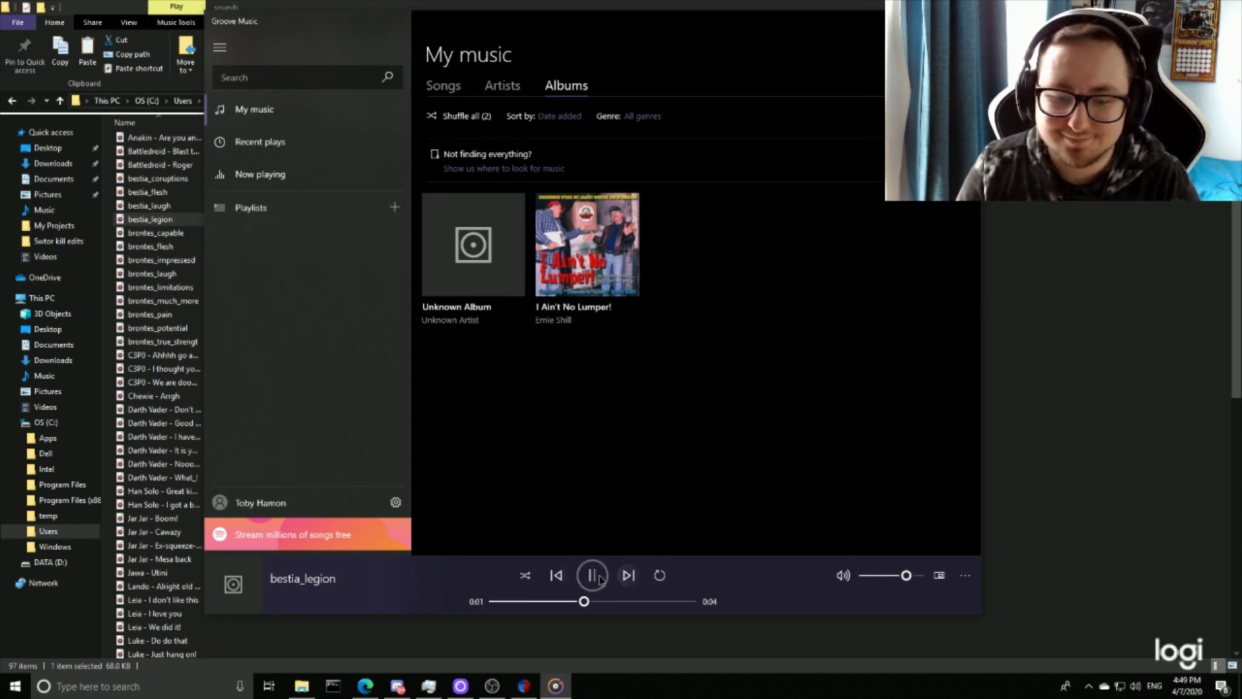
key(alt+F4)
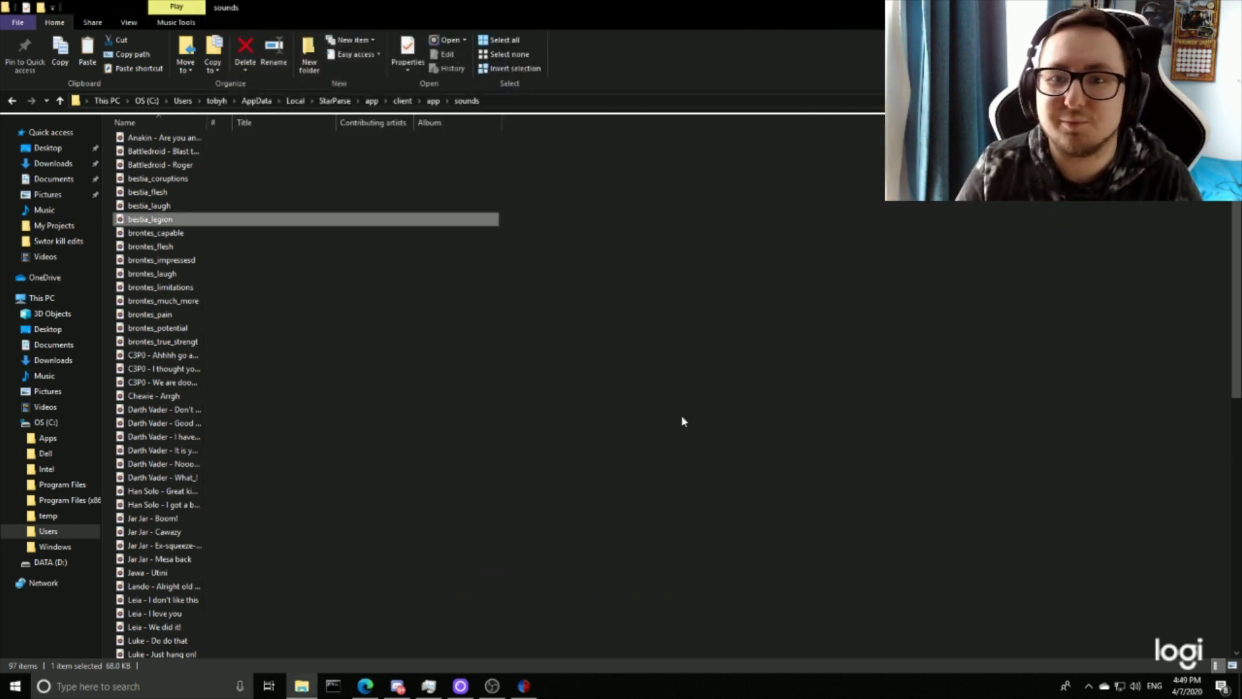
scroll(338, 241, up, 4)
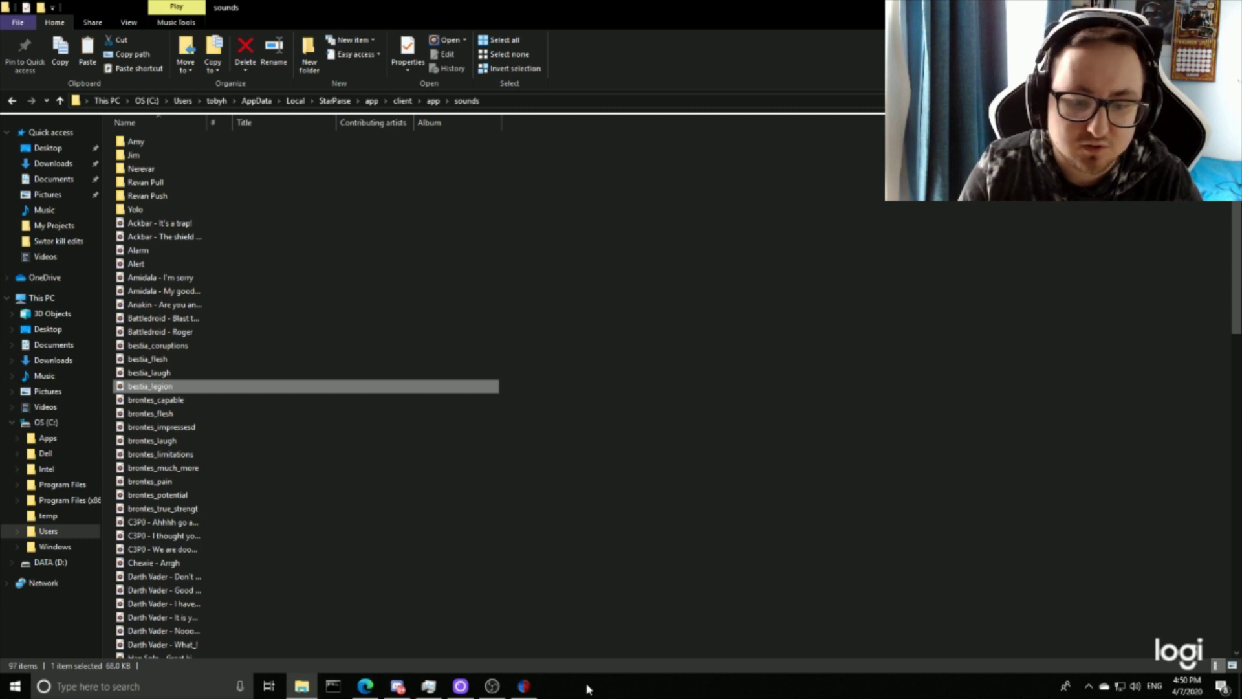
Switch to StarParse, view the countdown voice choices for the "ele over" timer in the timer settings, and close the settings without saving
click(524, 686)
click(604, 179)
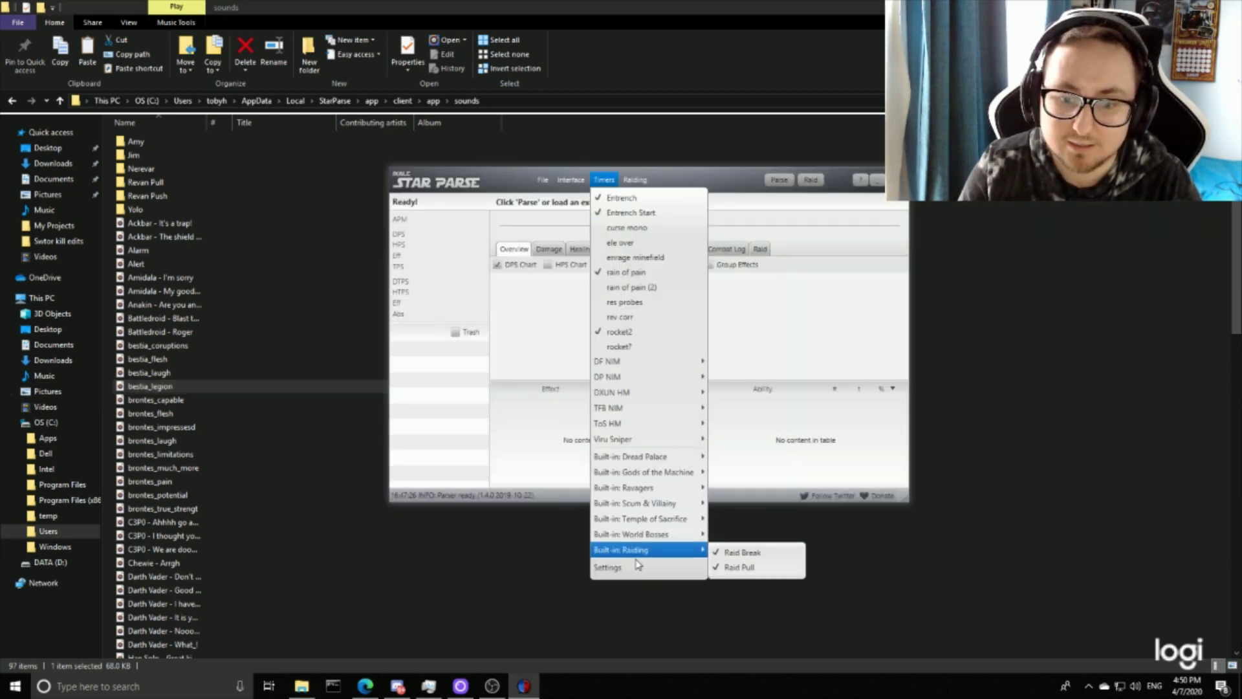
click(673, 315)
click(544, 306)
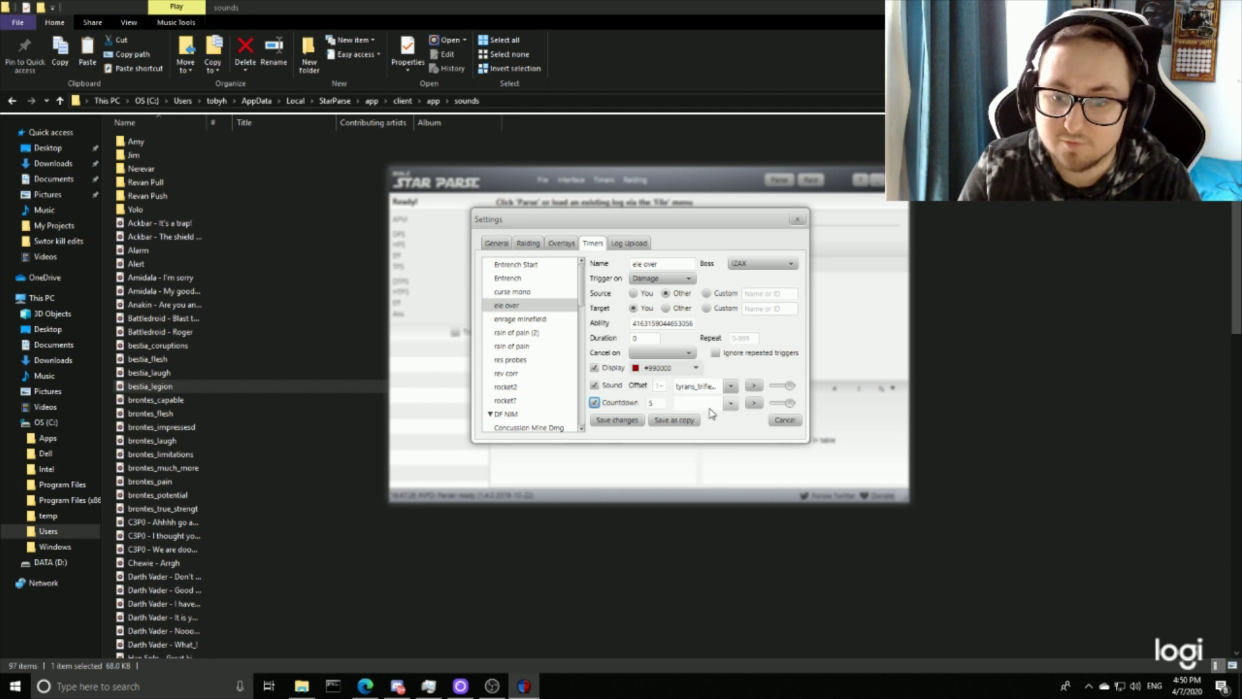
click(709, 403)
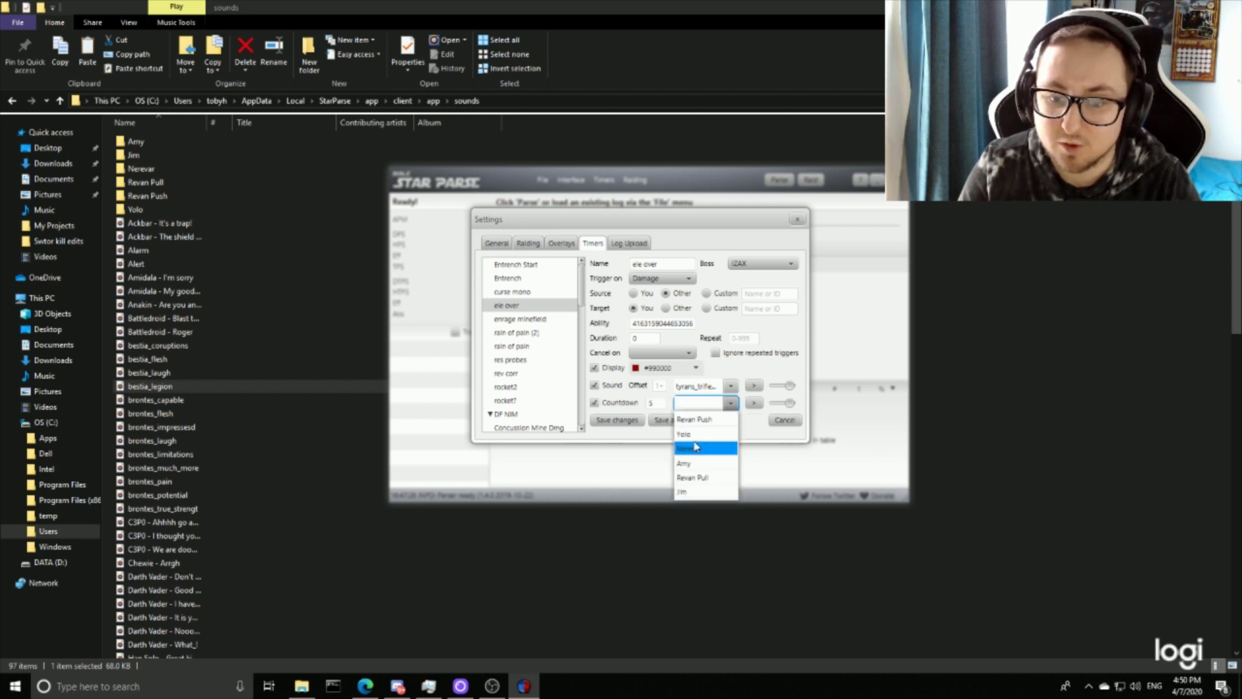
click(797, 220)
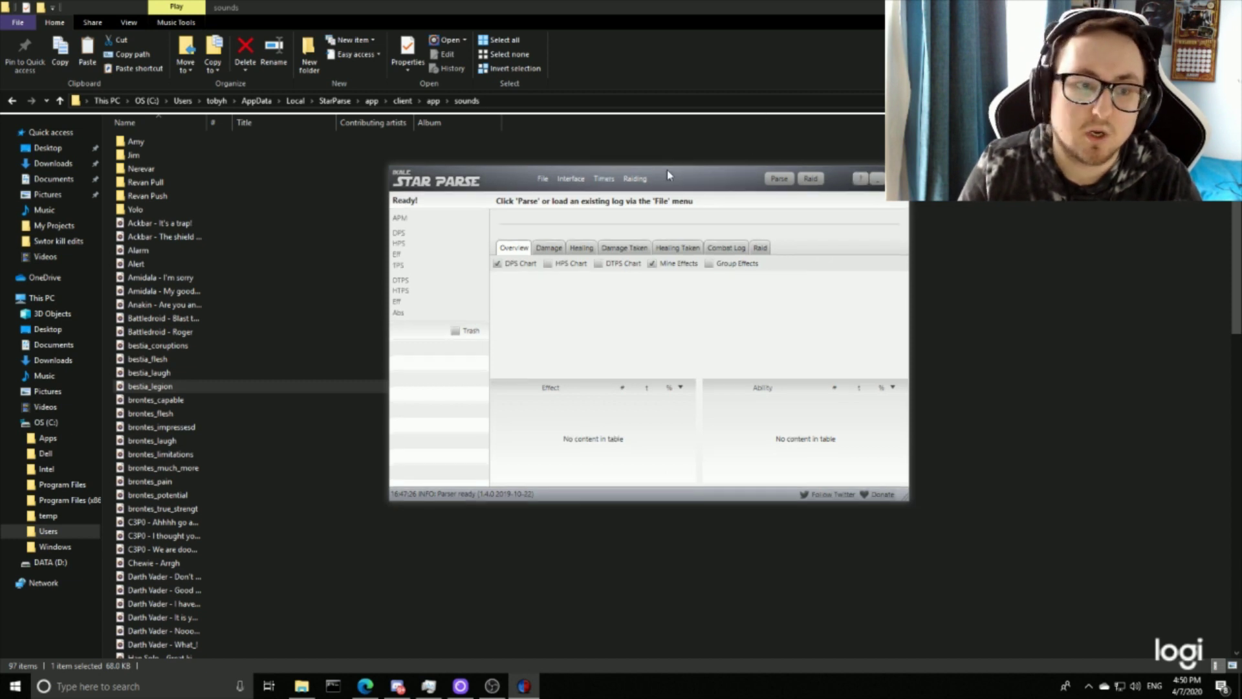
drag(666, 170, 666, 166)
click(877, 180)
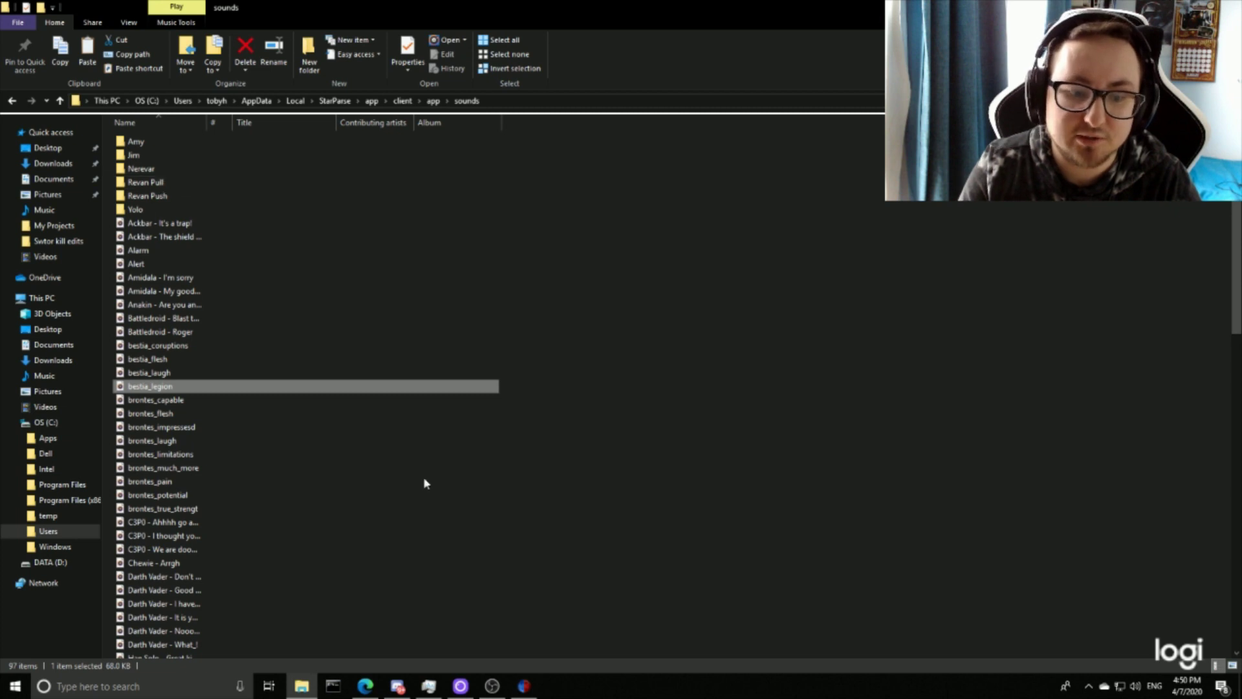
click(524, 686)
click(603, 176)
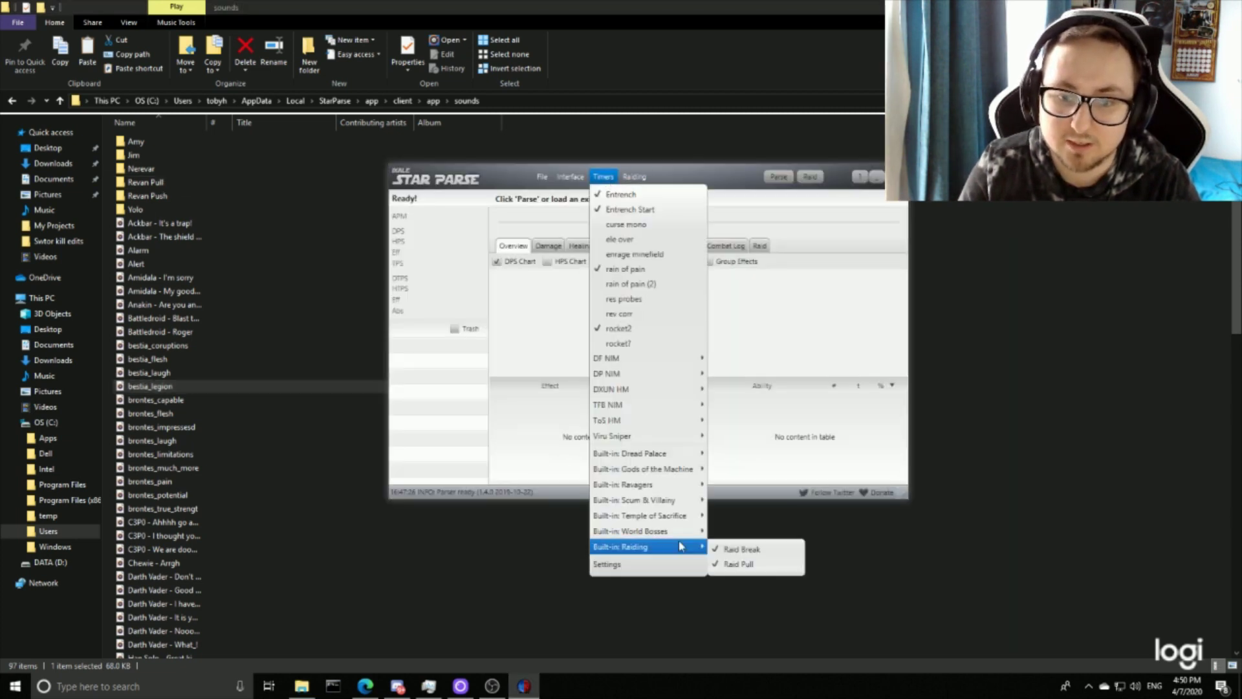
mouse_move(647, 515)
click(774, 121)
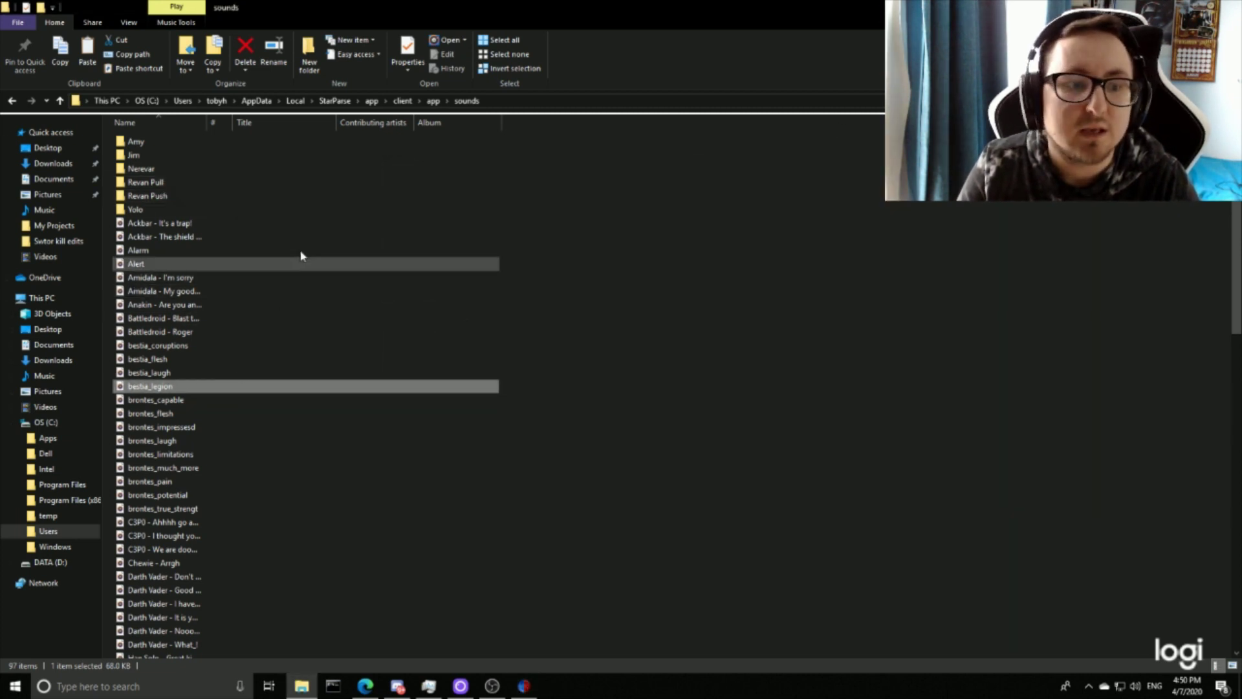
Check the files in the Revan Pull folder, and play sound 6 from the Jim countdown folder
double_click(167, 195)
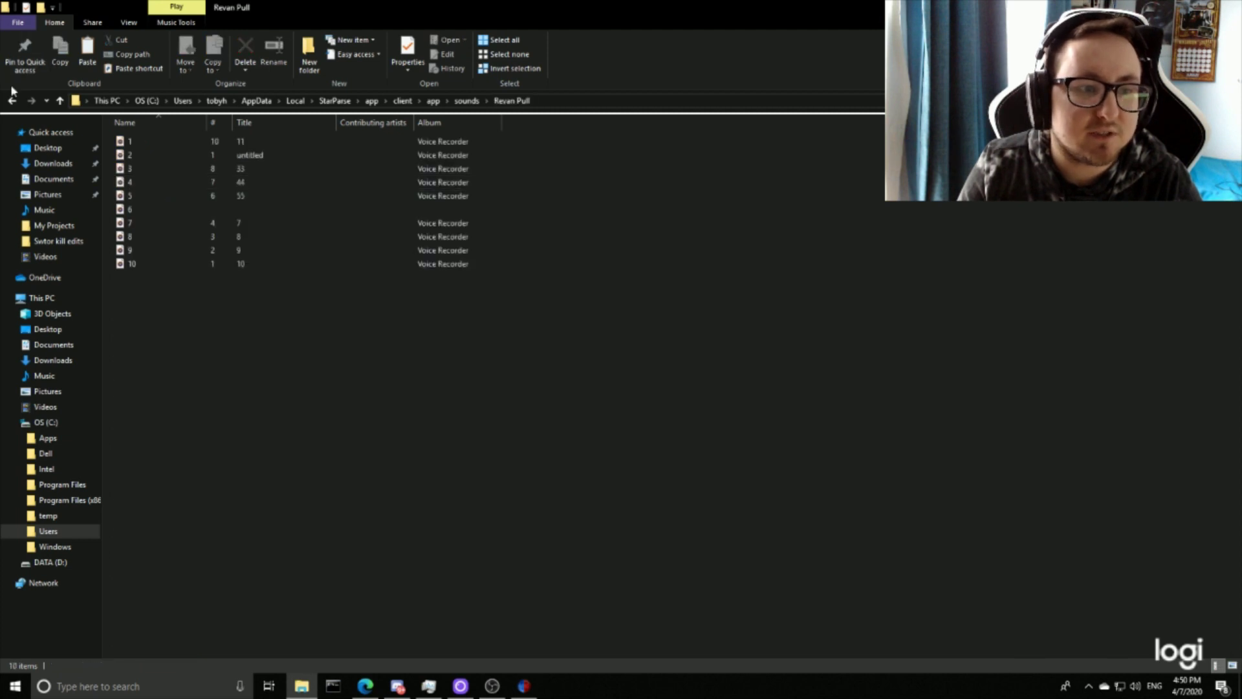
click(11, 101)
double_click(218, 181)
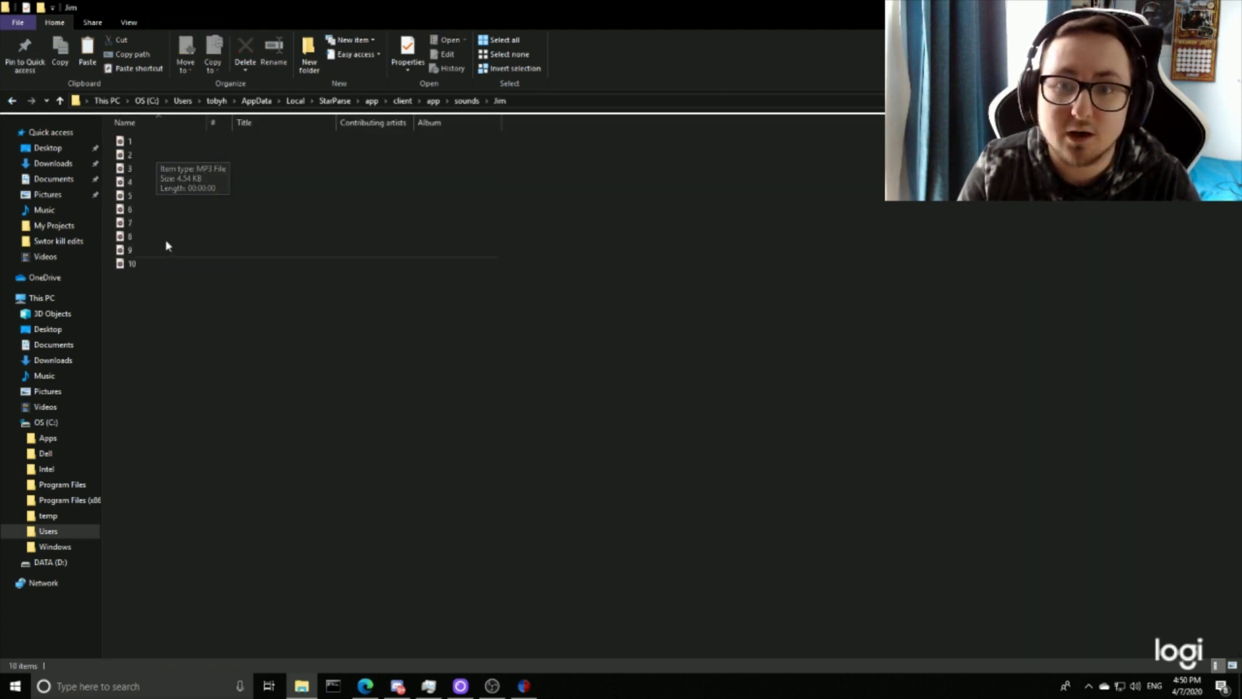
double_click(162, 209)
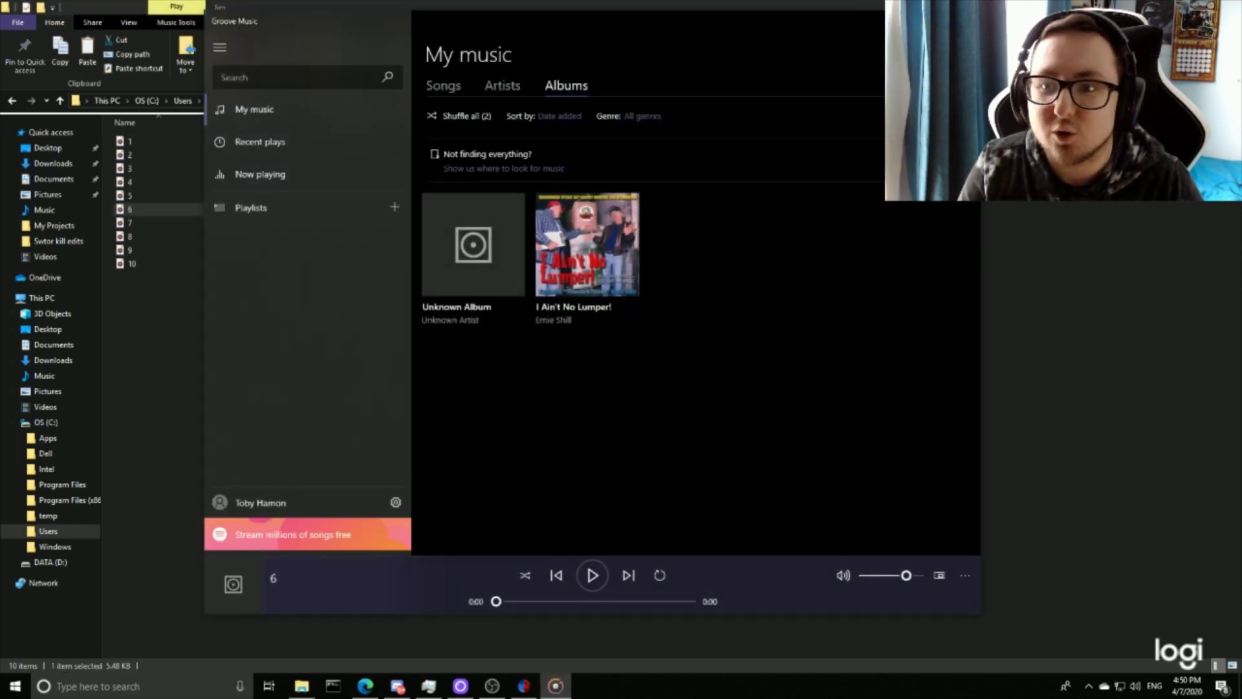
click(966, 21)
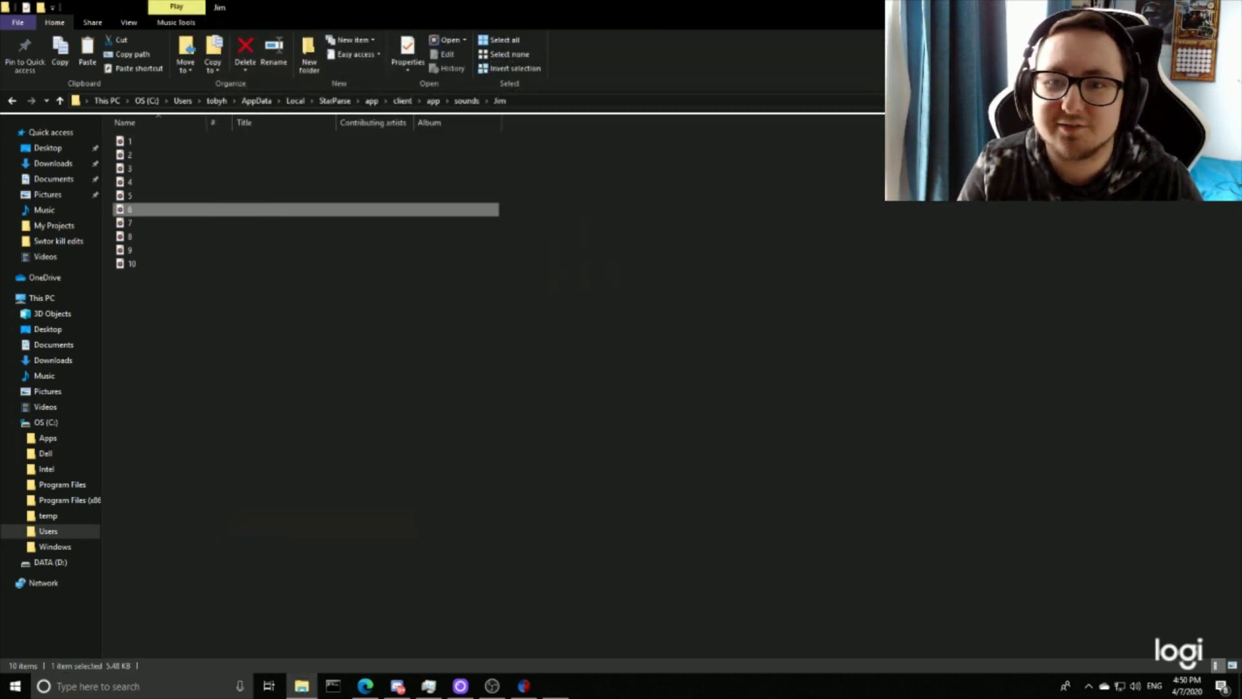
Play sound 1 from the Revan Pull countdown folder, return to the sounds folder, and reopen Revan Pull
click(11, 102)
double_click(182, 183)
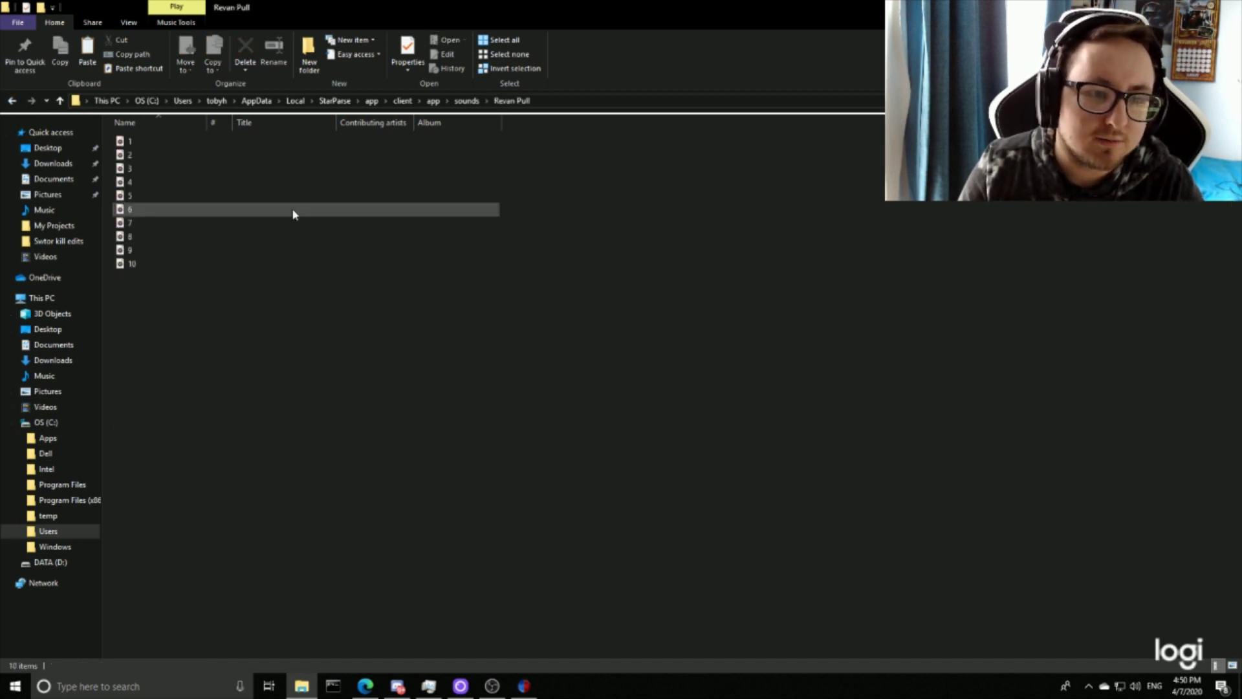
click(145, 145)
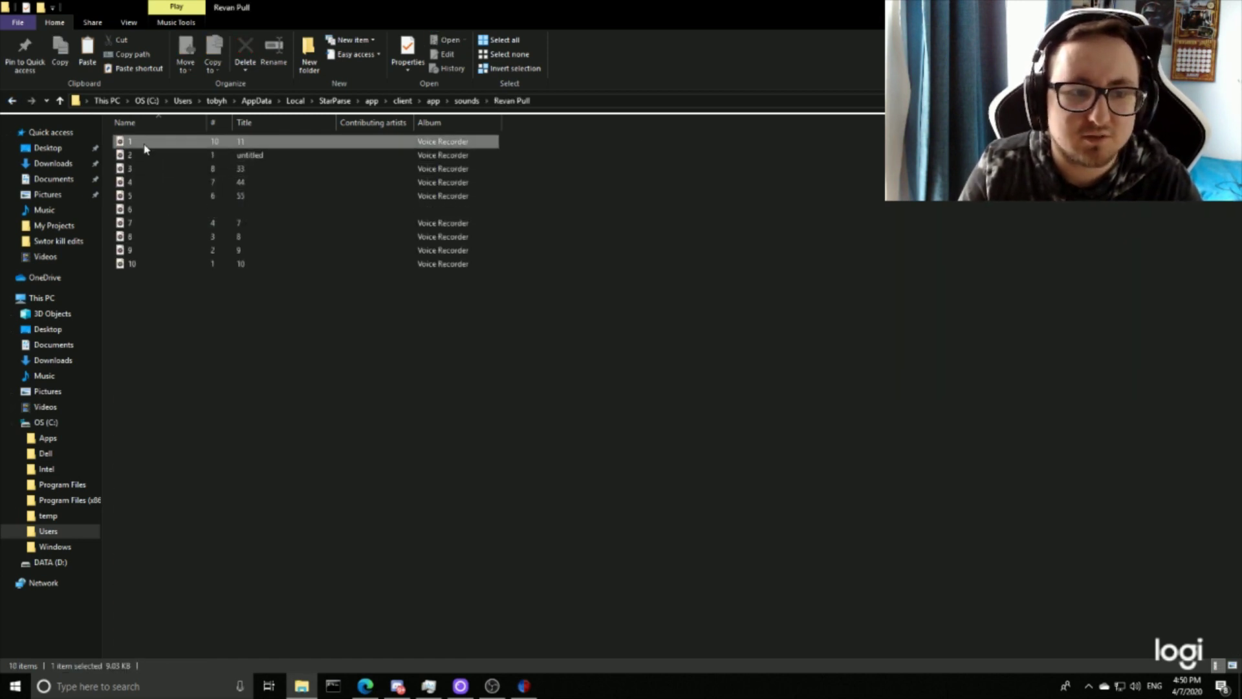
double_click(144, 148)
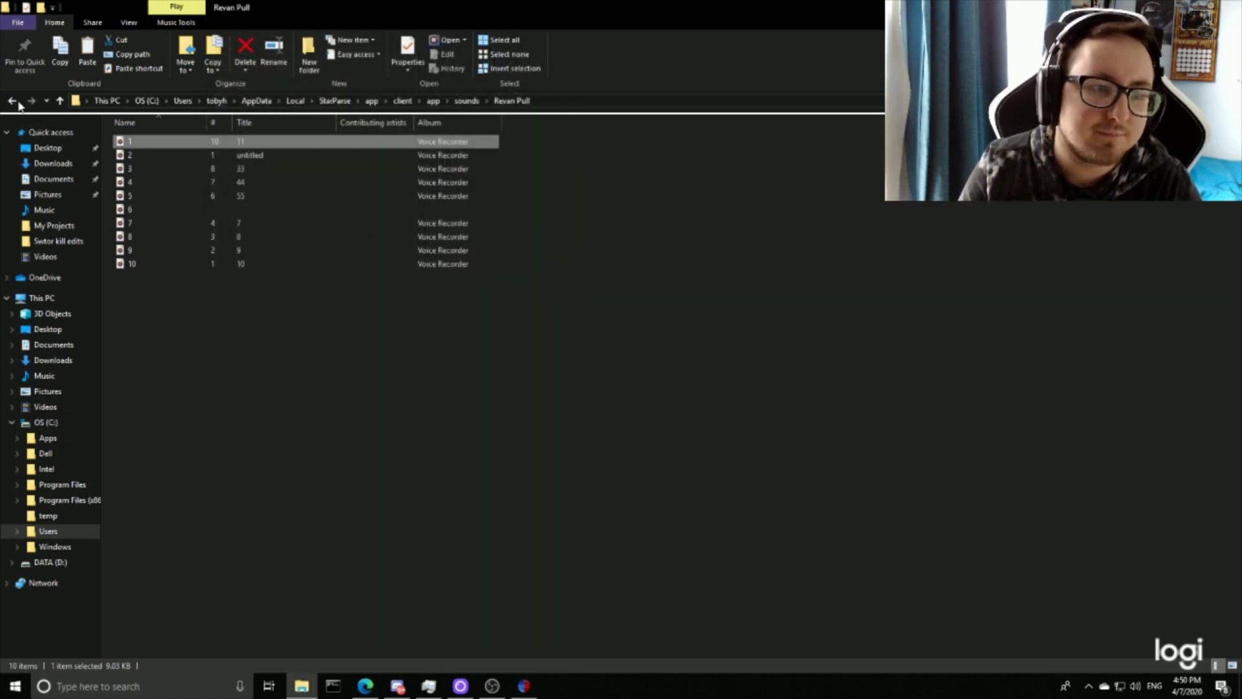
click(12, 101)
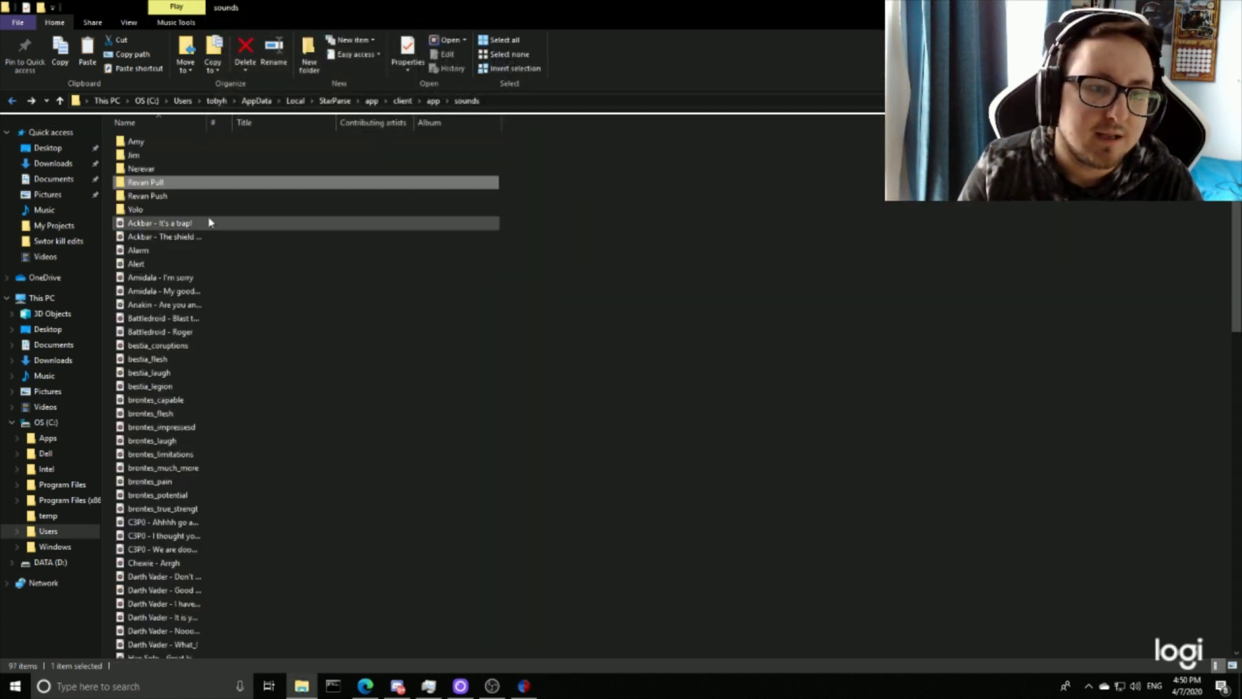
double_click(162, 182)
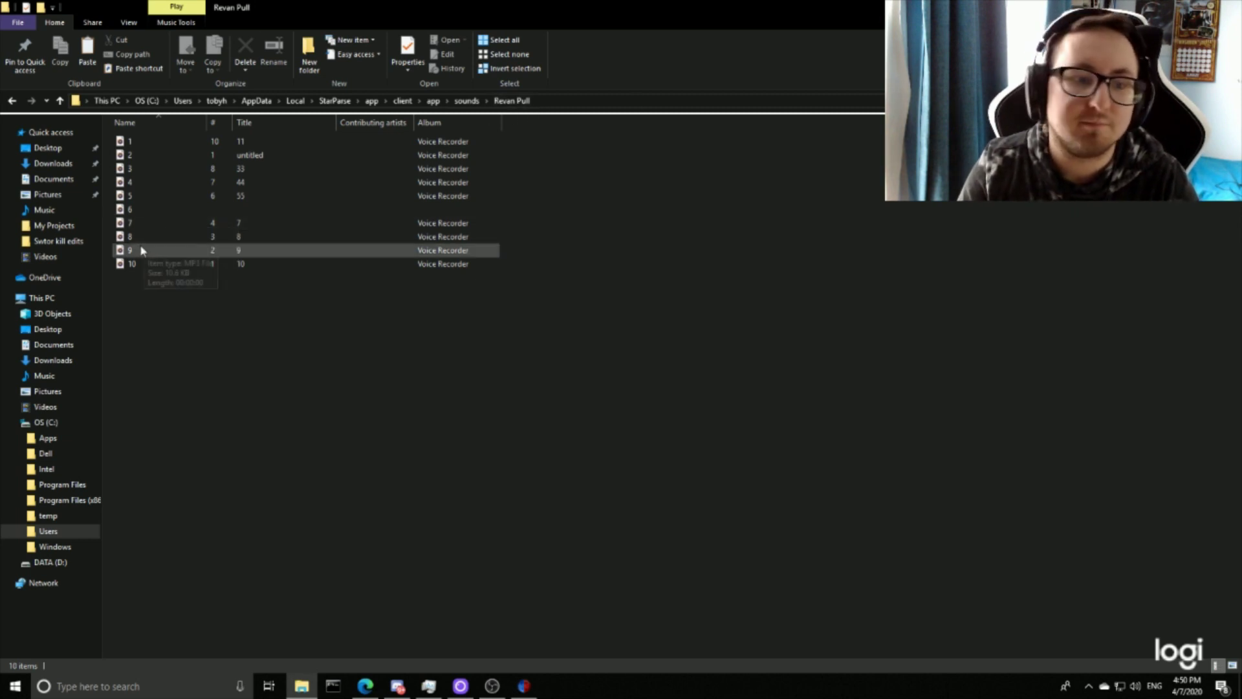
Play sound 6 from the Revan Pull folder and sound 6 from the Revan Push folder, closing the music player each time
double_click(144, 210)
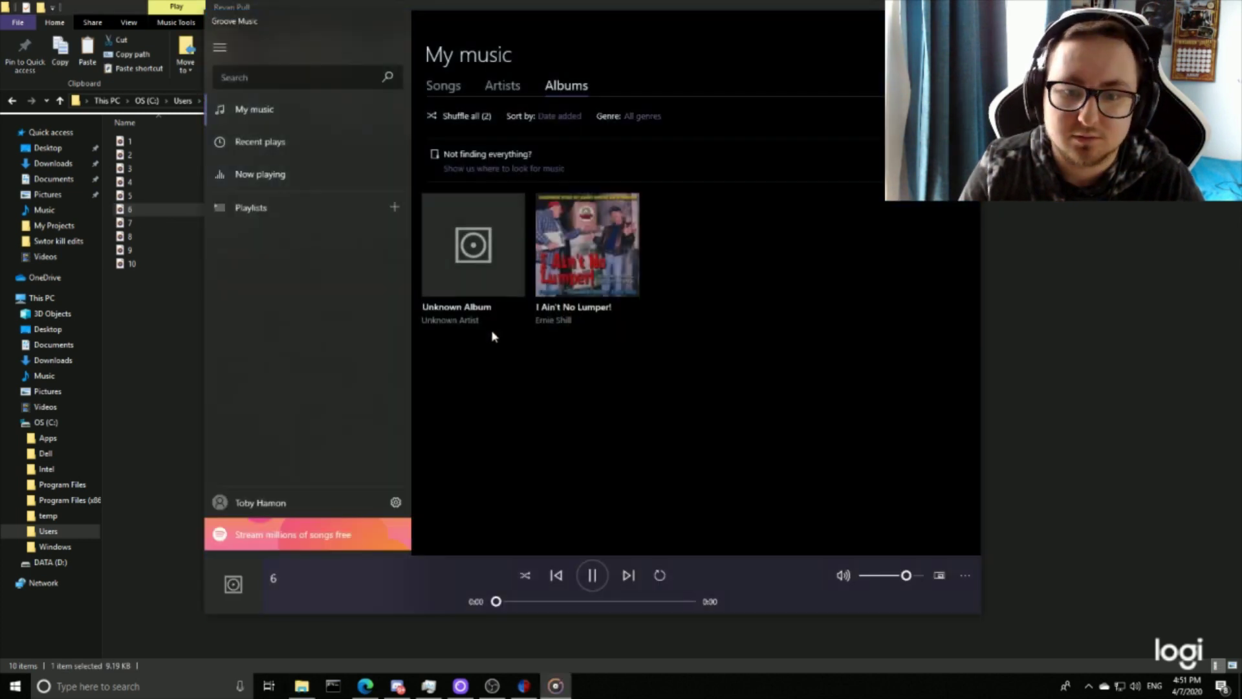
key(alt+F4)
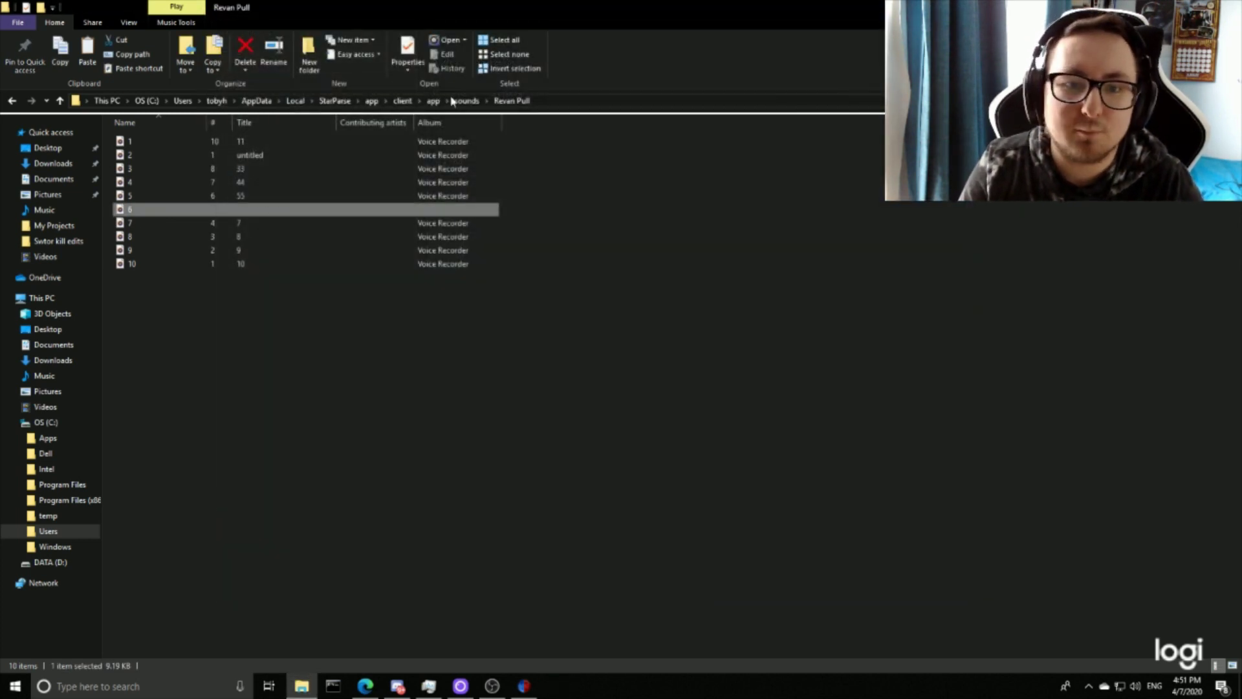
double_click(150, 209)
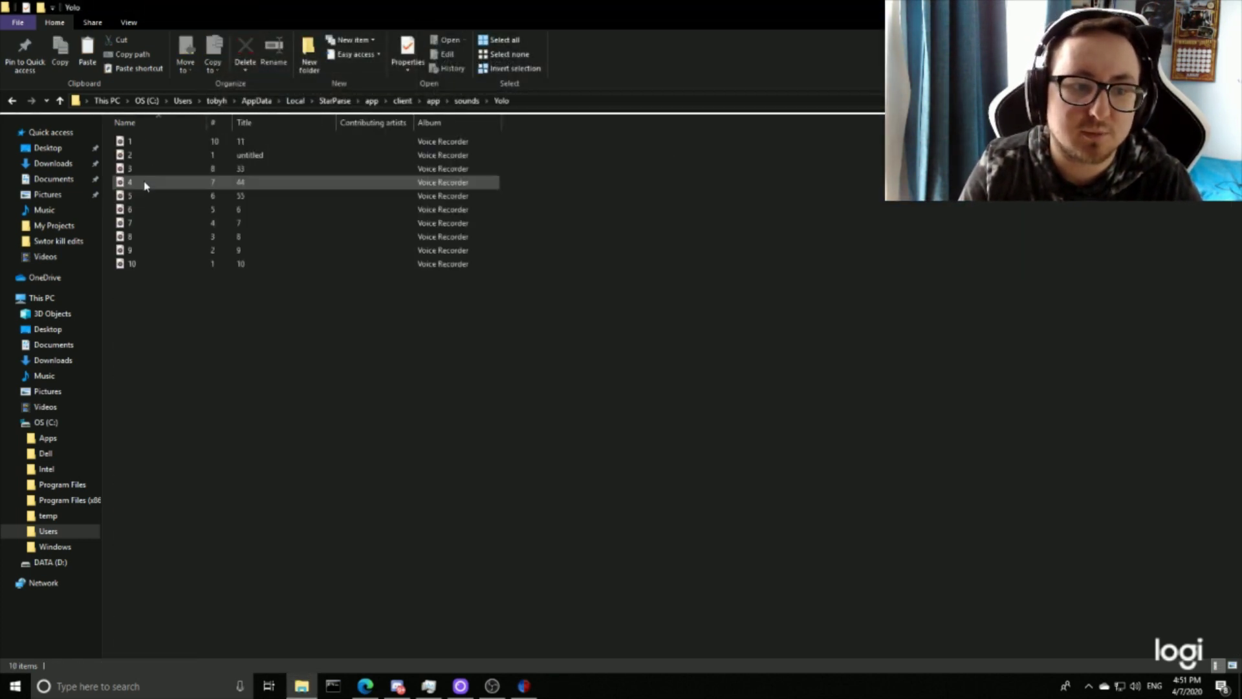
click(11, 101)
double_click(194, 195)
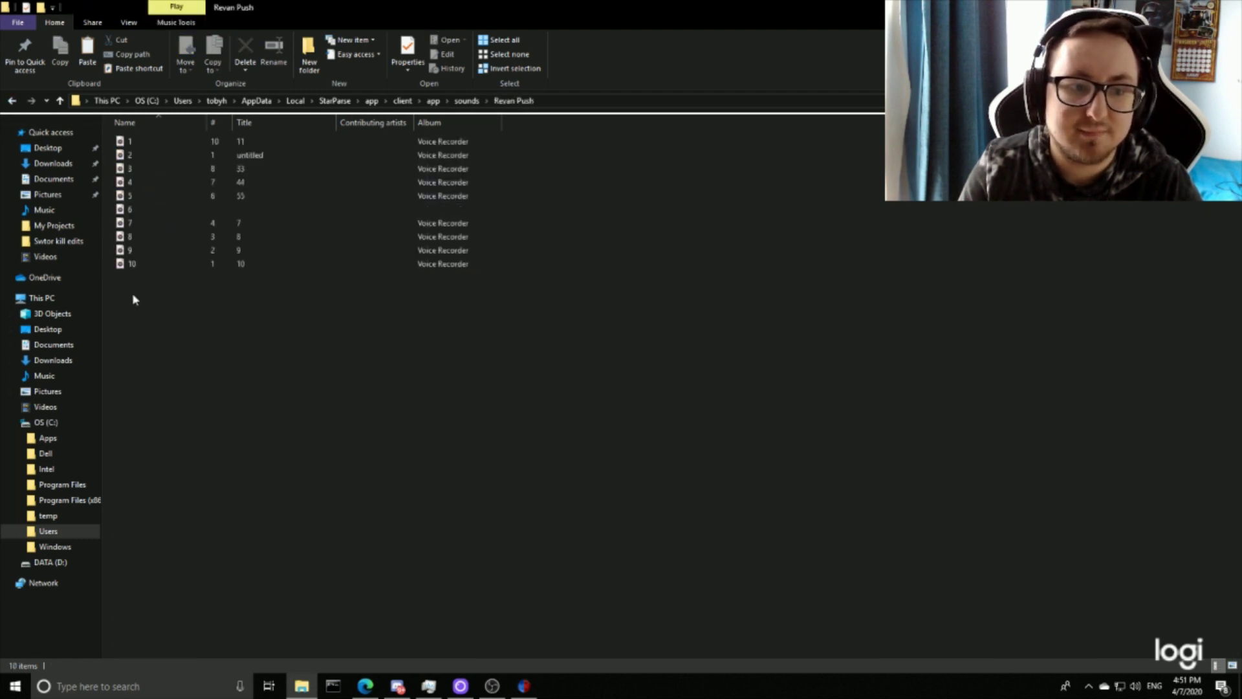
double_click(139, 209)
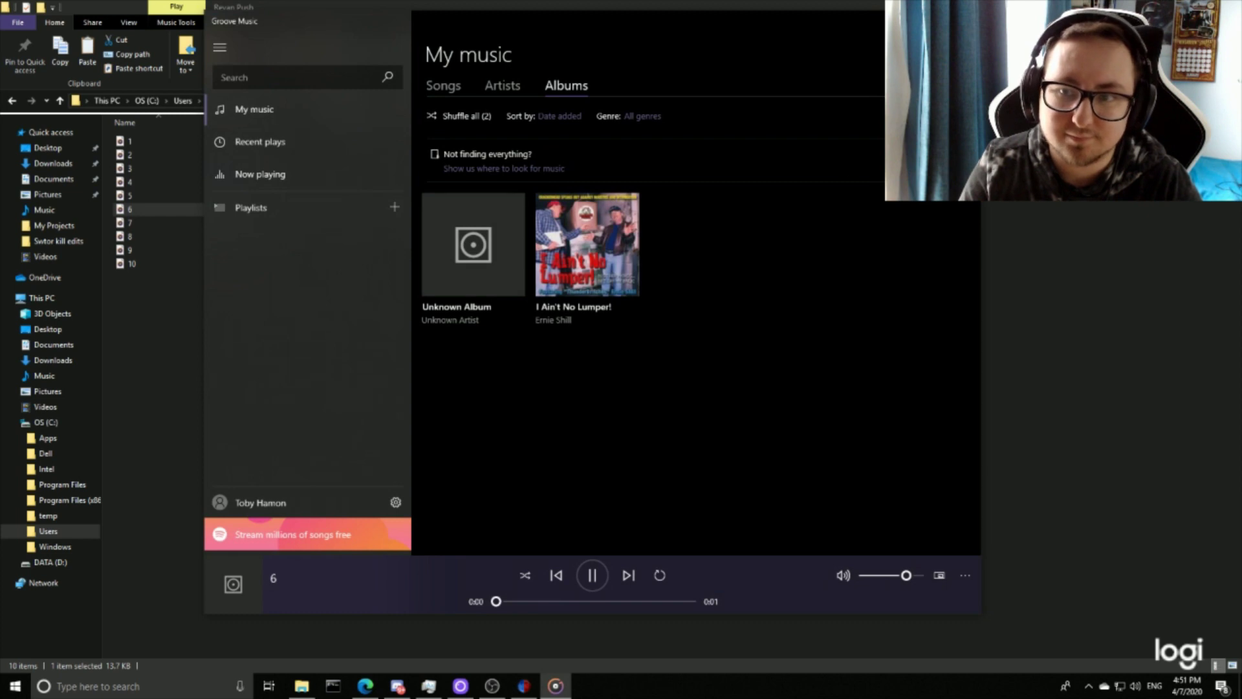
click(967, 20)
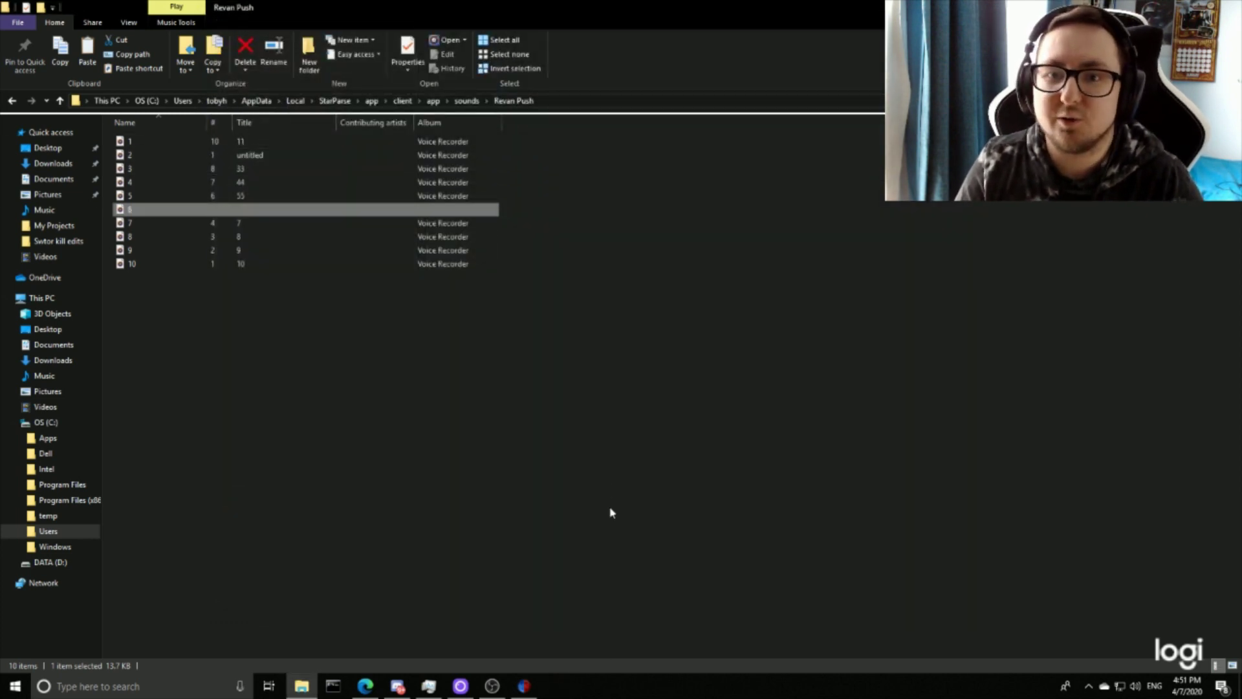
Find and launch Audacity, and dismiss its welcome window
click(123, 679)
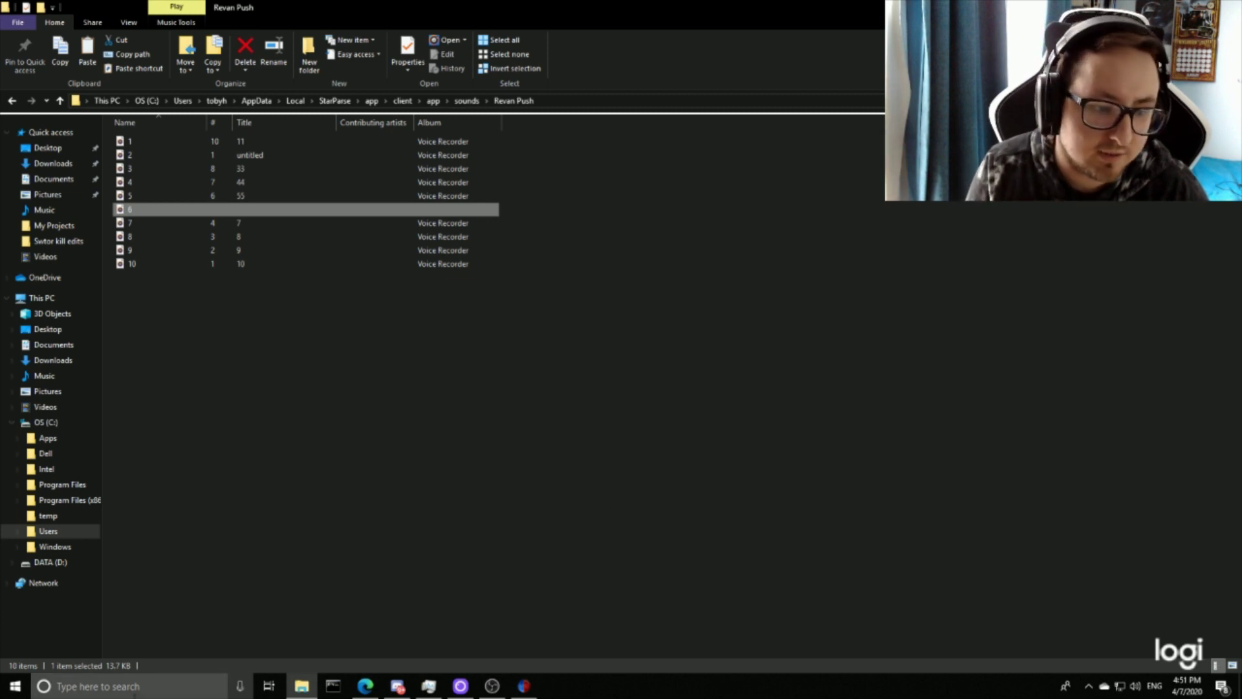
text(aid)
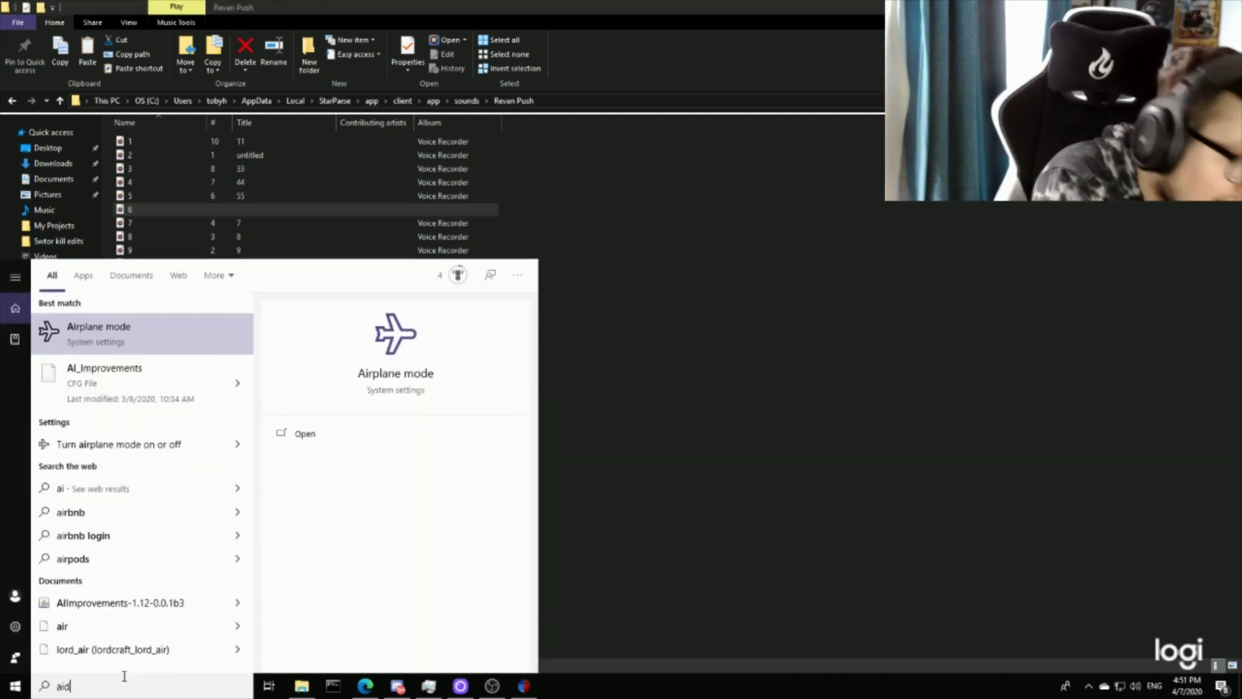
key(BackSpace)
key(BackSpace)
text(u)
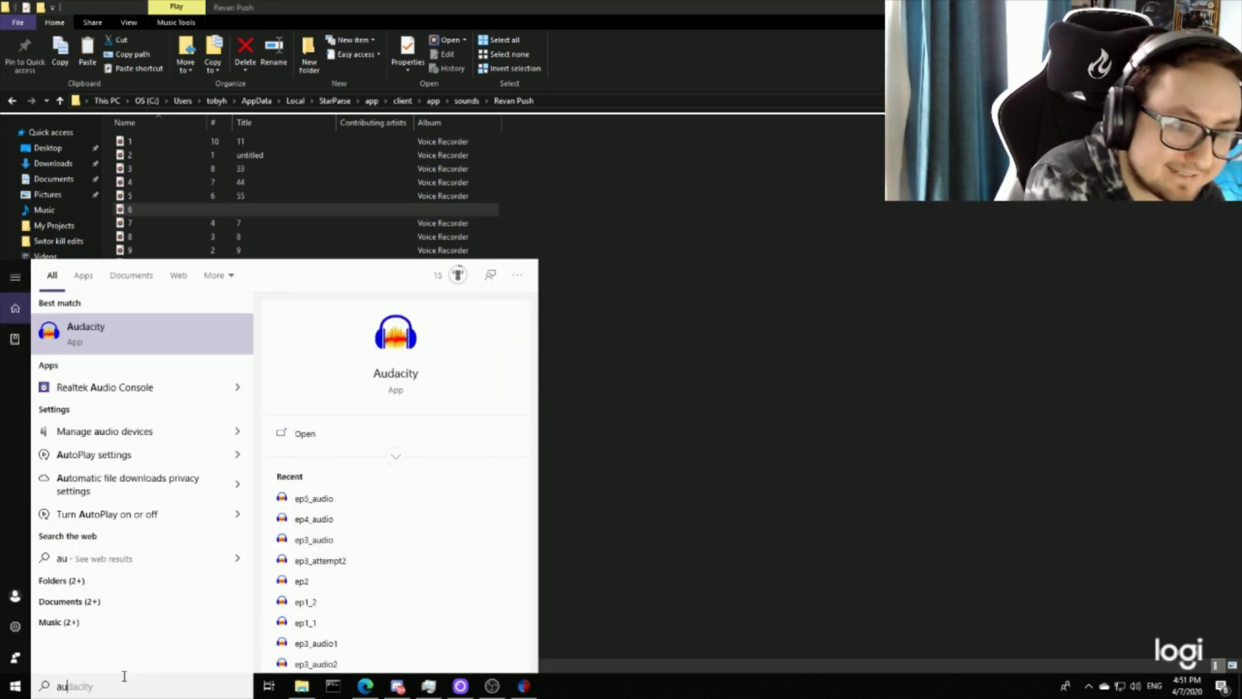
key(Return)
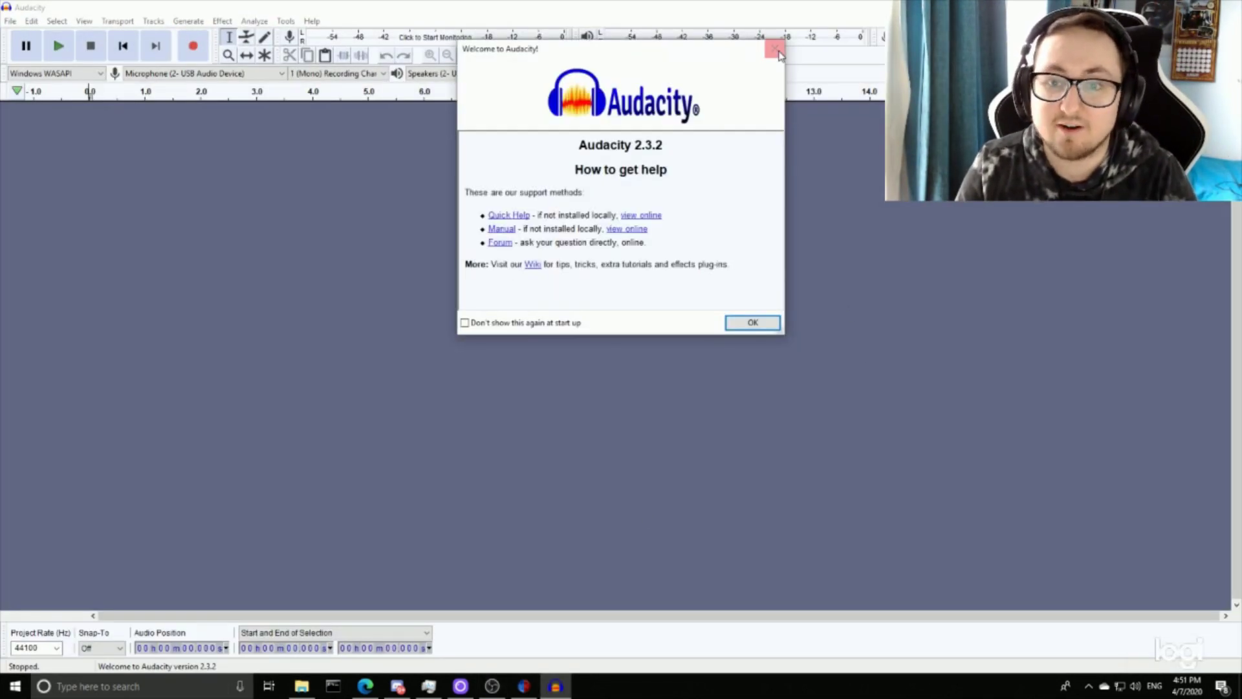
click(774, 48)
Record a mono voice clip about 2.6 seconds long and locate the audio export option
click(195, 47)
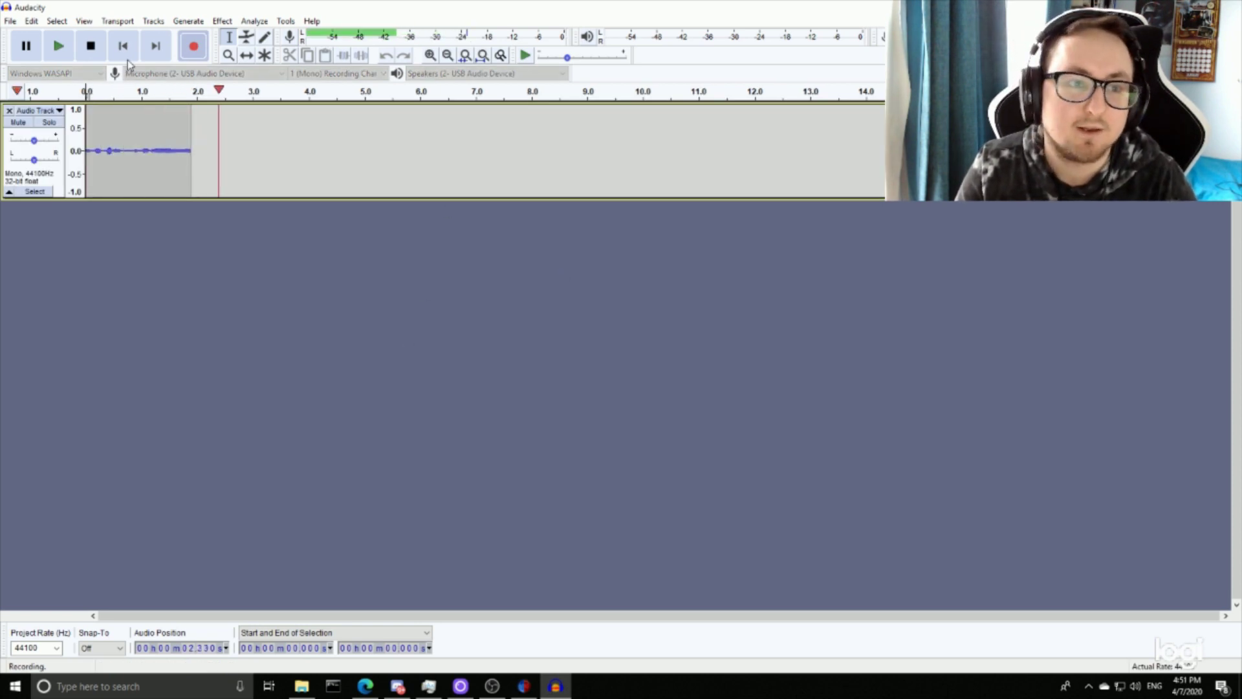
key(space)
click(9, 20)
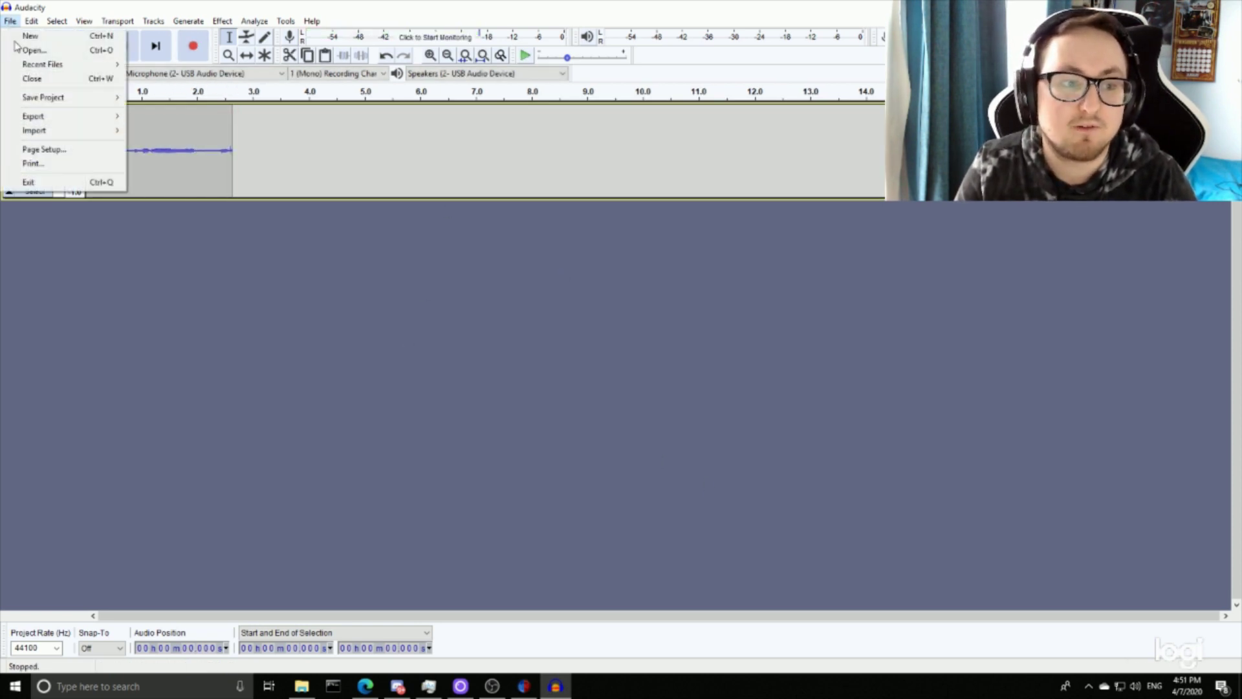
mouse_move(78, 115)
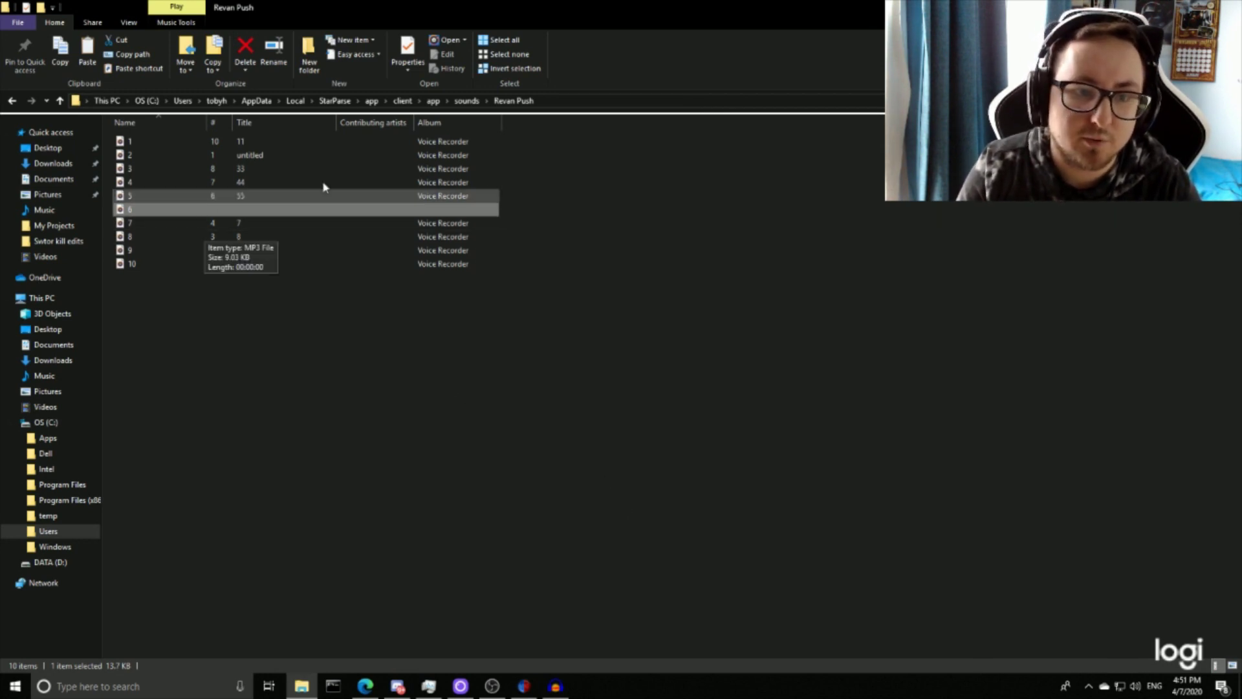
Leave the Revan Push folder, switch to StarParse, and open the timer settings
key(alt+Up)
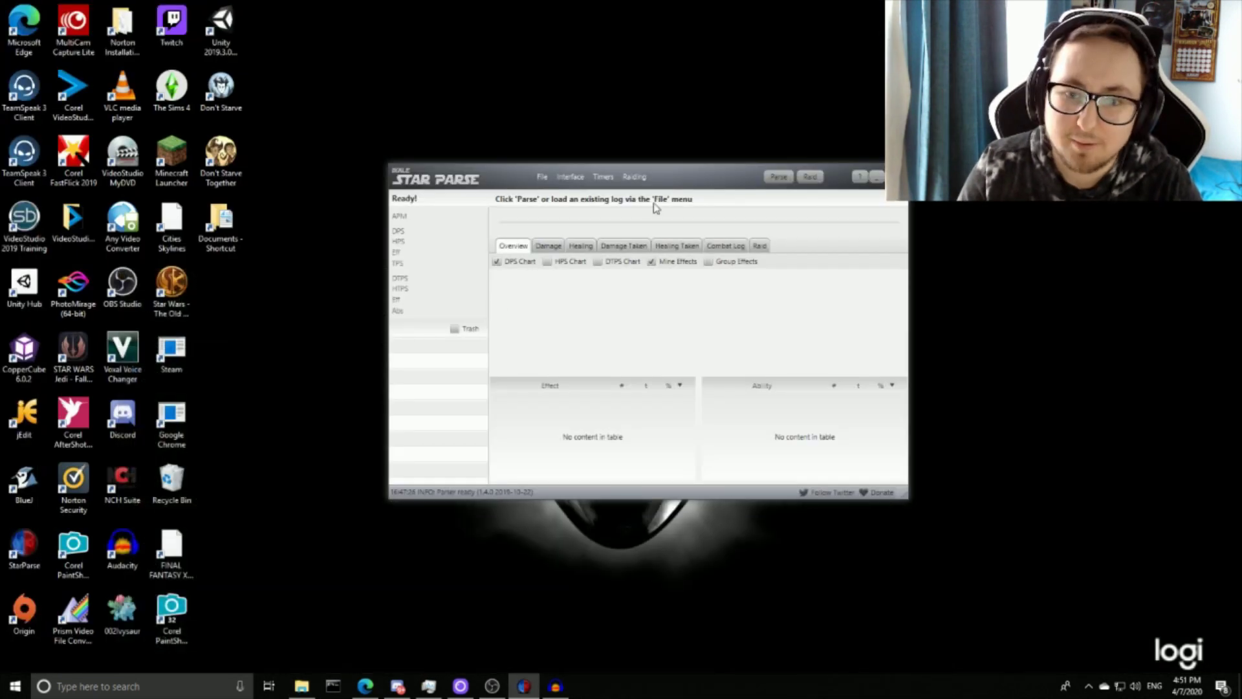
click(602, 177)
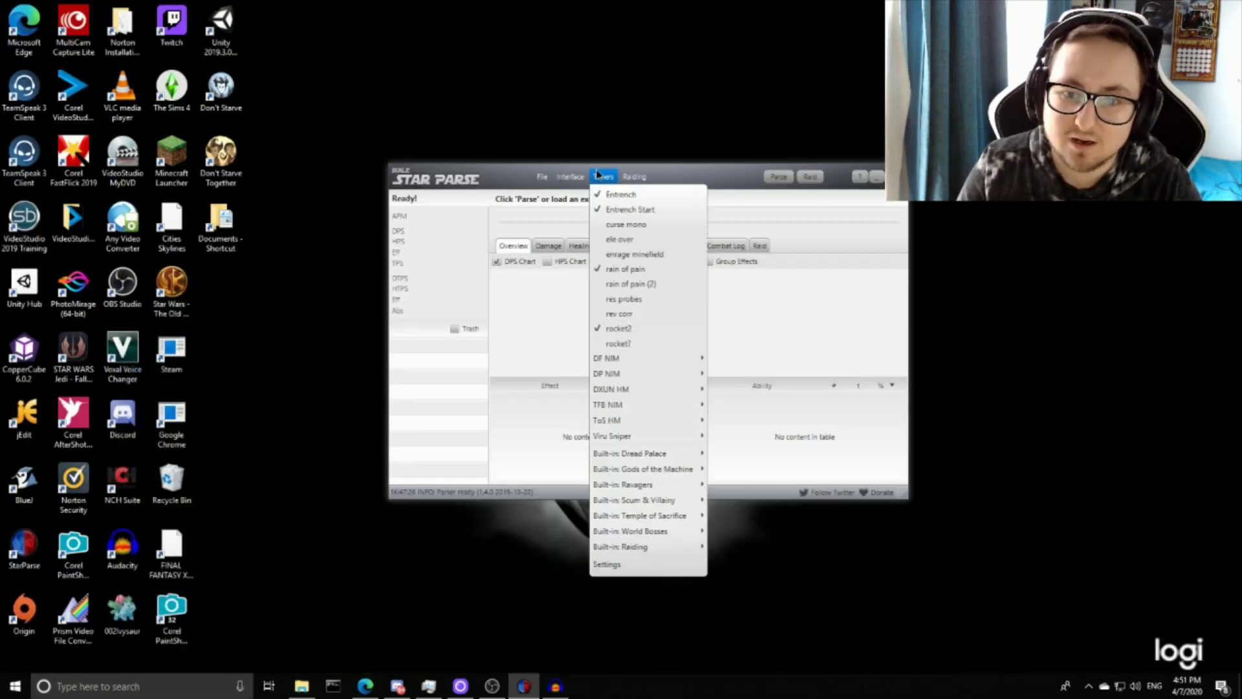
click(667, 511)
click(603, 177)
click(607, 564)
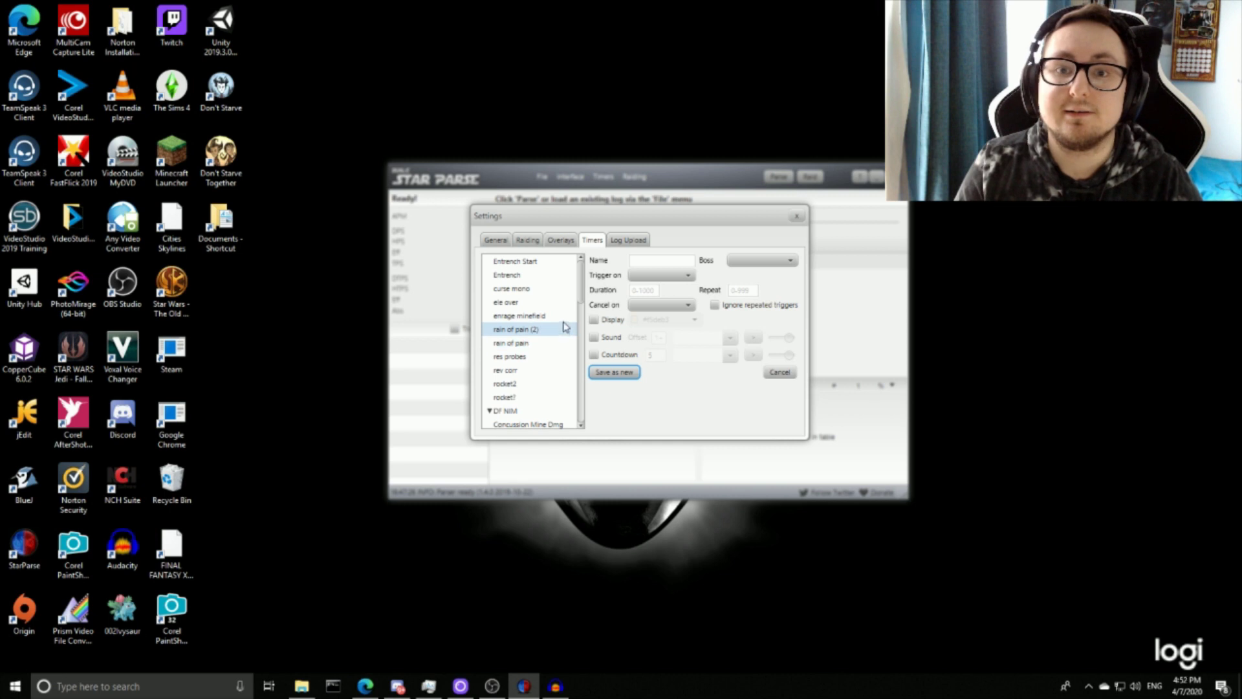
Find the Revan timers under Built-in: Temple of Sacrifice, view the Revan Pull and Revan Heave settings, and close the settings without saving
scroll(569, 372, down, 10)
scroll(569, 389, down, 5)
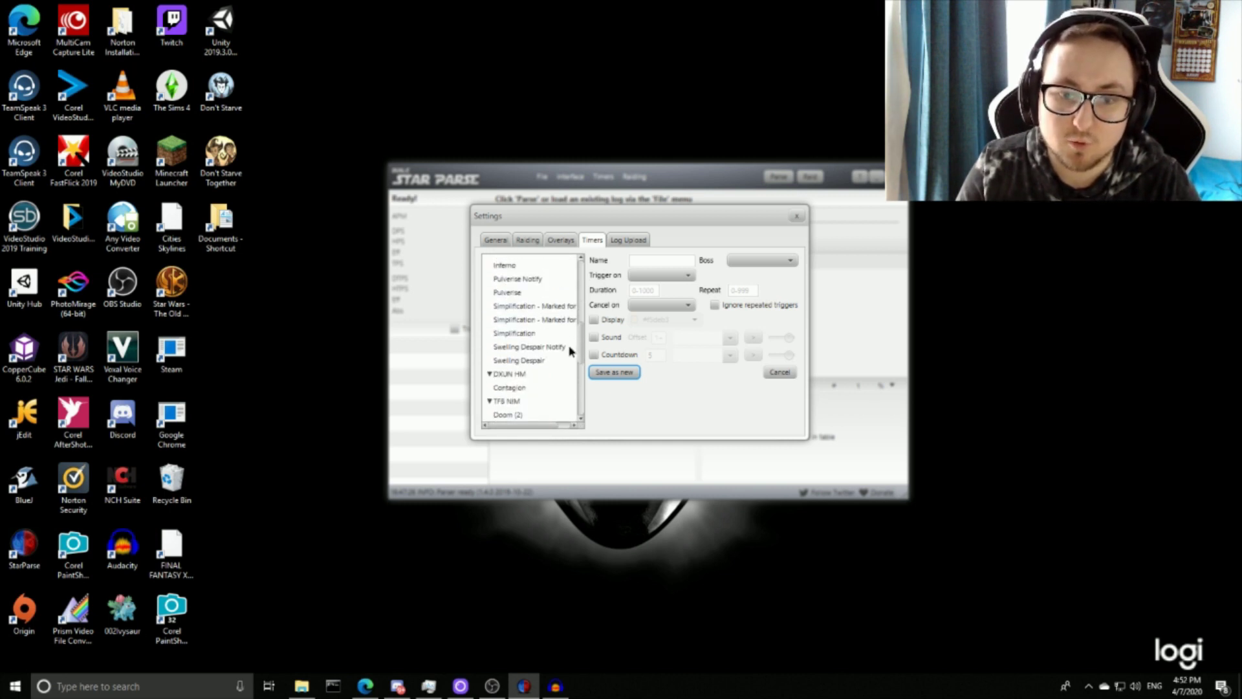
scroll(567, 416, up, 8)
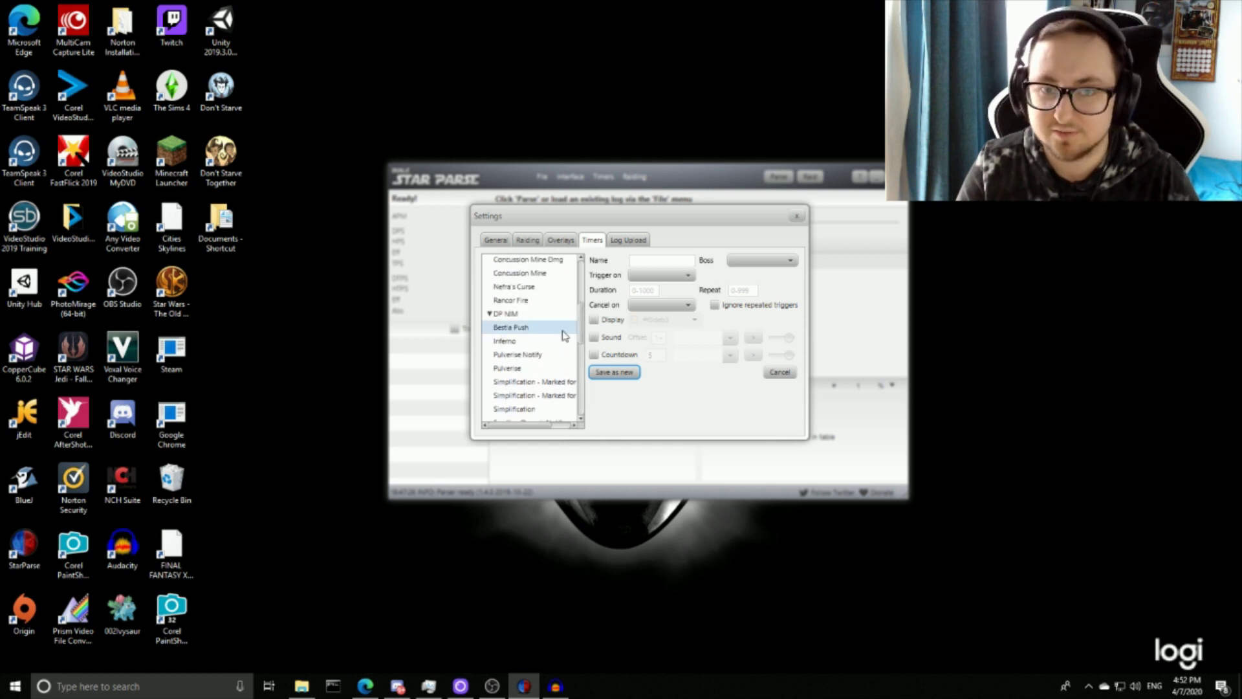
scroll(582, 354, down, 1)
drag(582, 354, 569, 416)
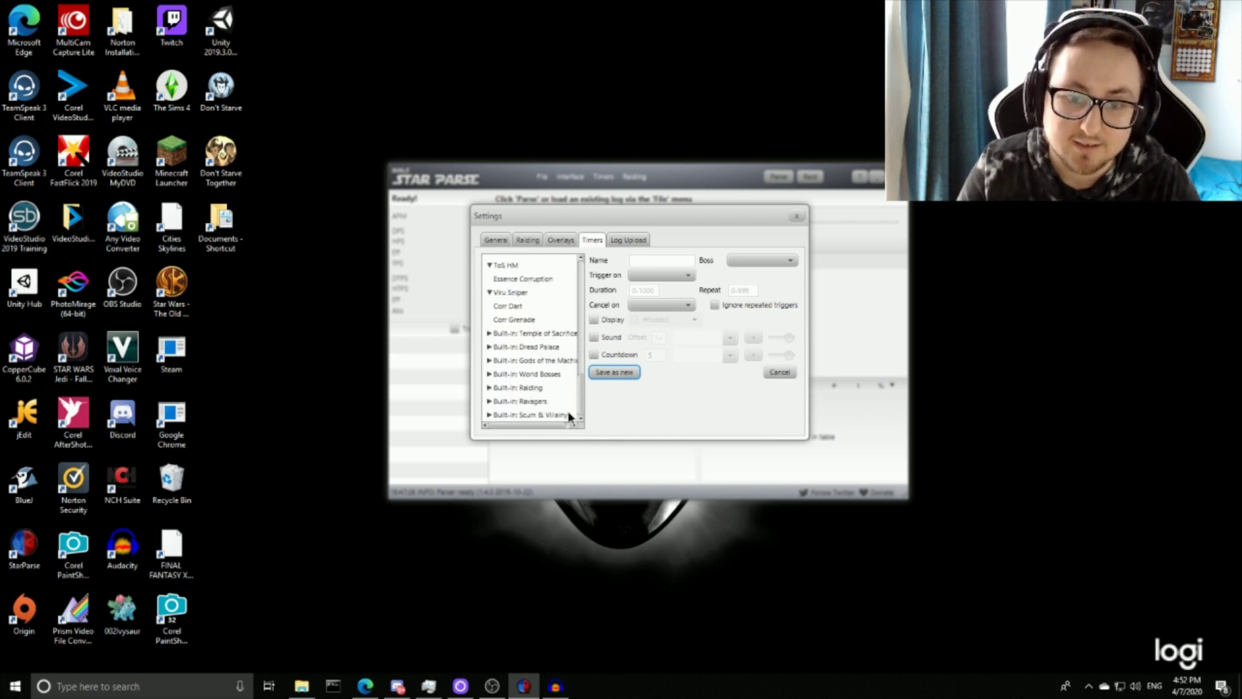
click(490, 334)
scroll(516, 317, up, 1)
click(517, 306)
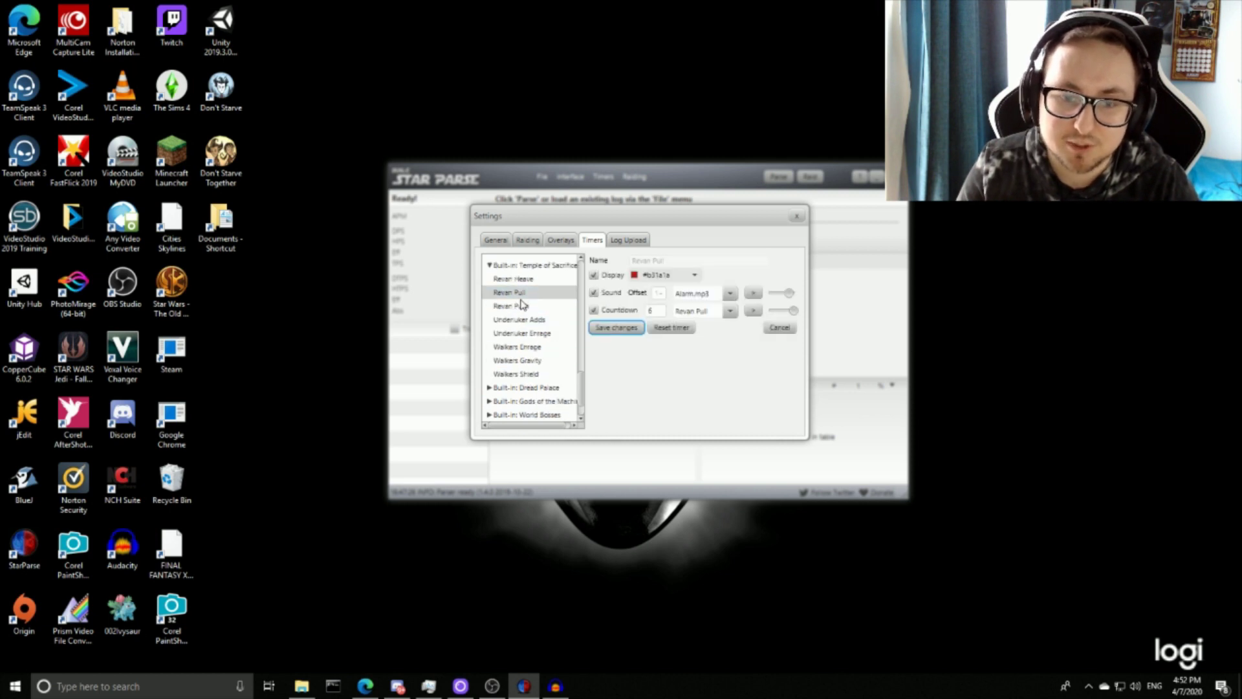
click(518, 293)
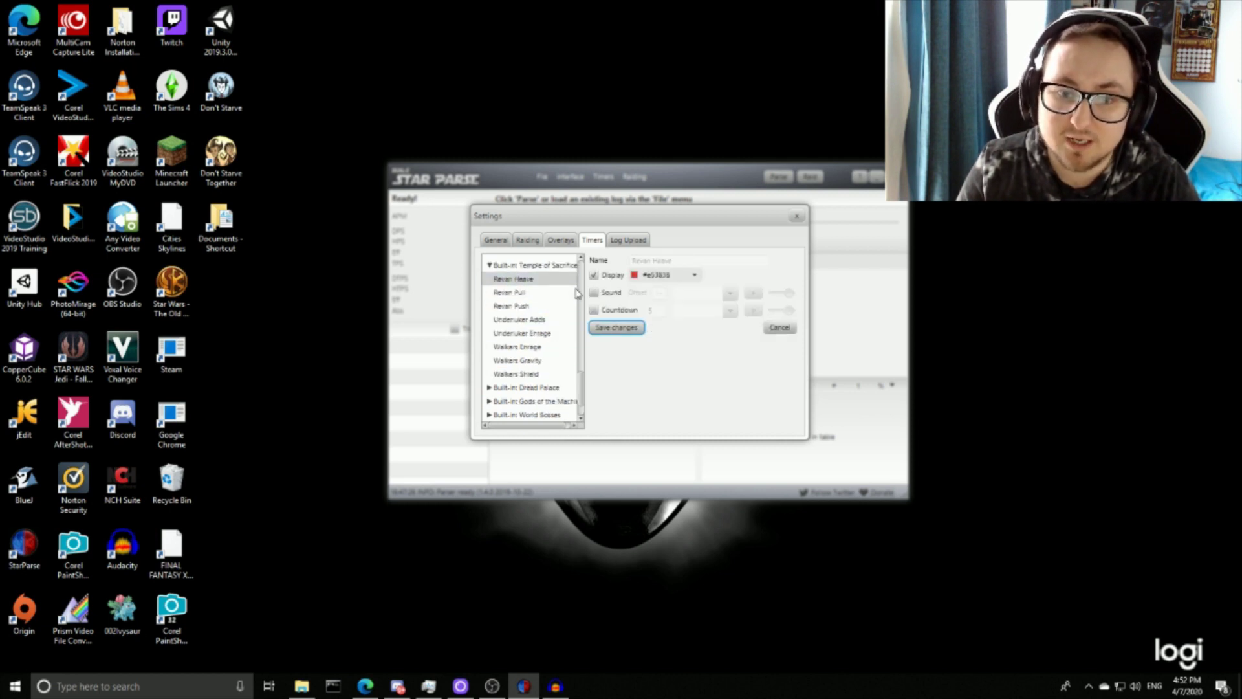
click(797, 216)
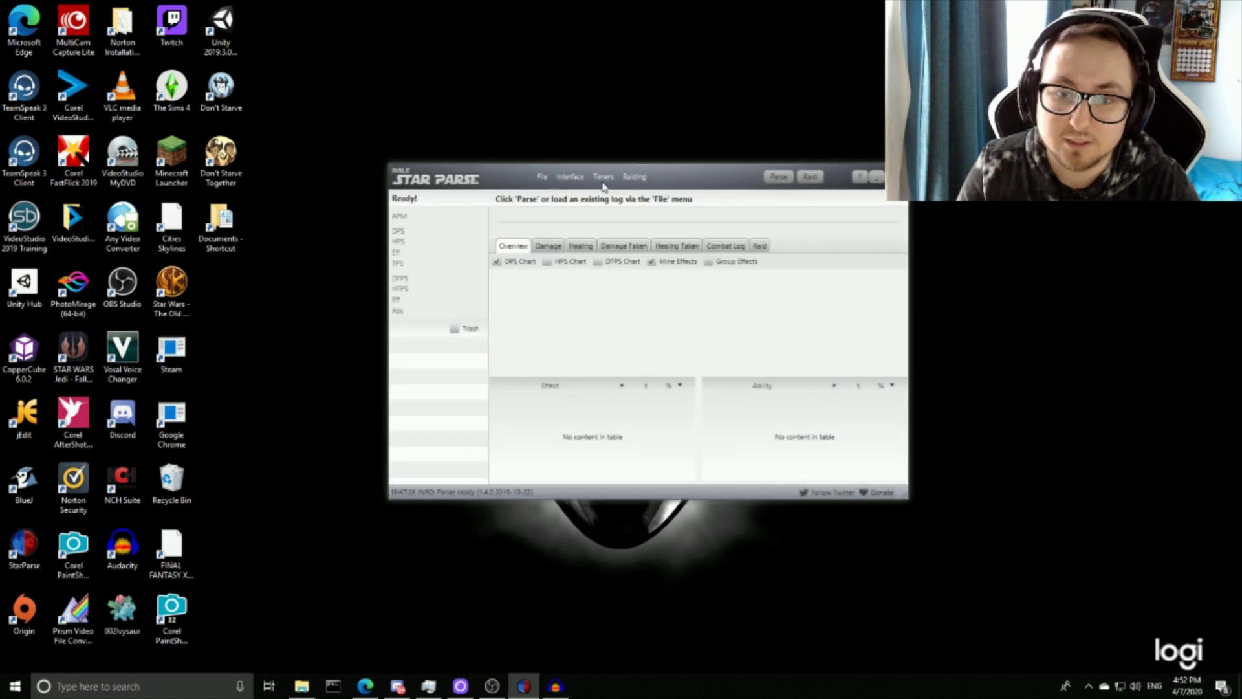
Show the Timers overlay on the desktop and reopen the timer settings
click(584, 179)
click(592, 210)
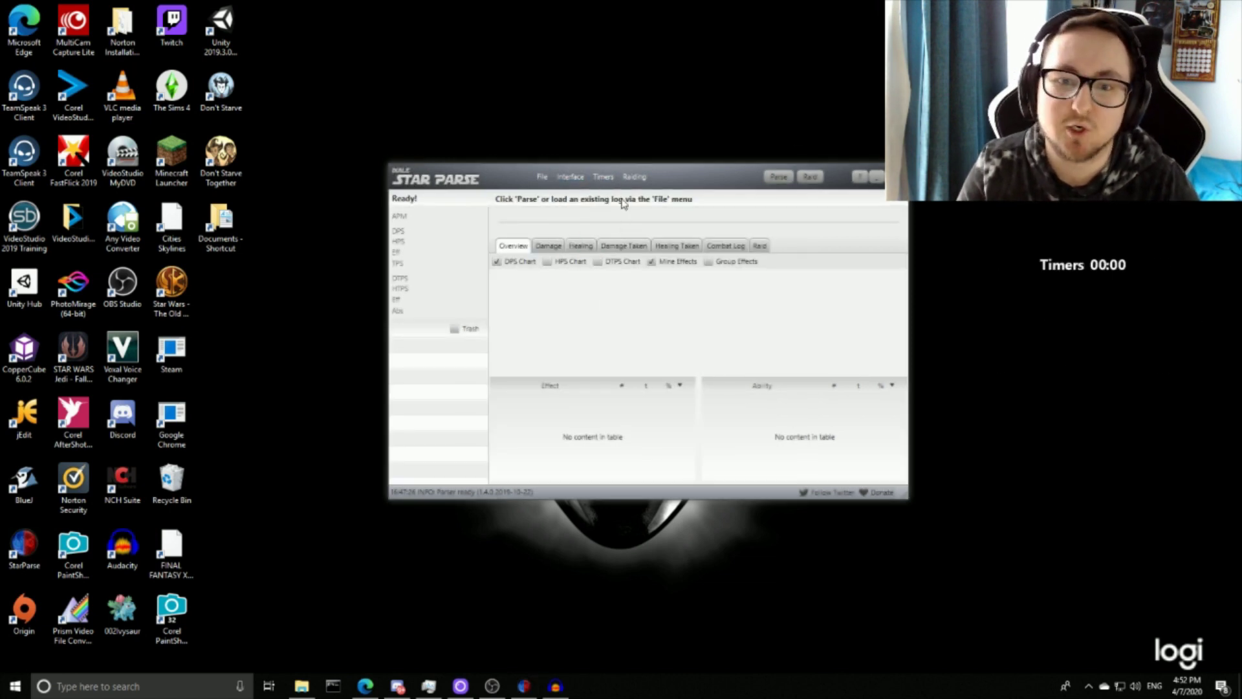
click(603, 177)
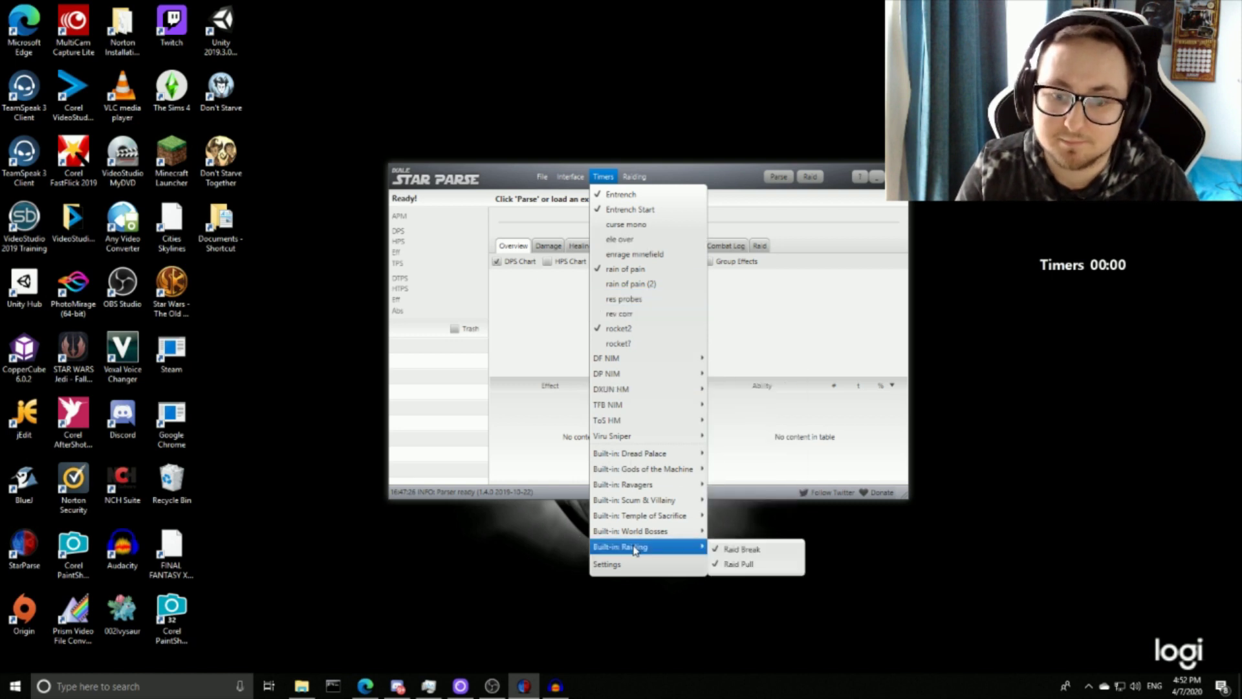
click(623, 563)
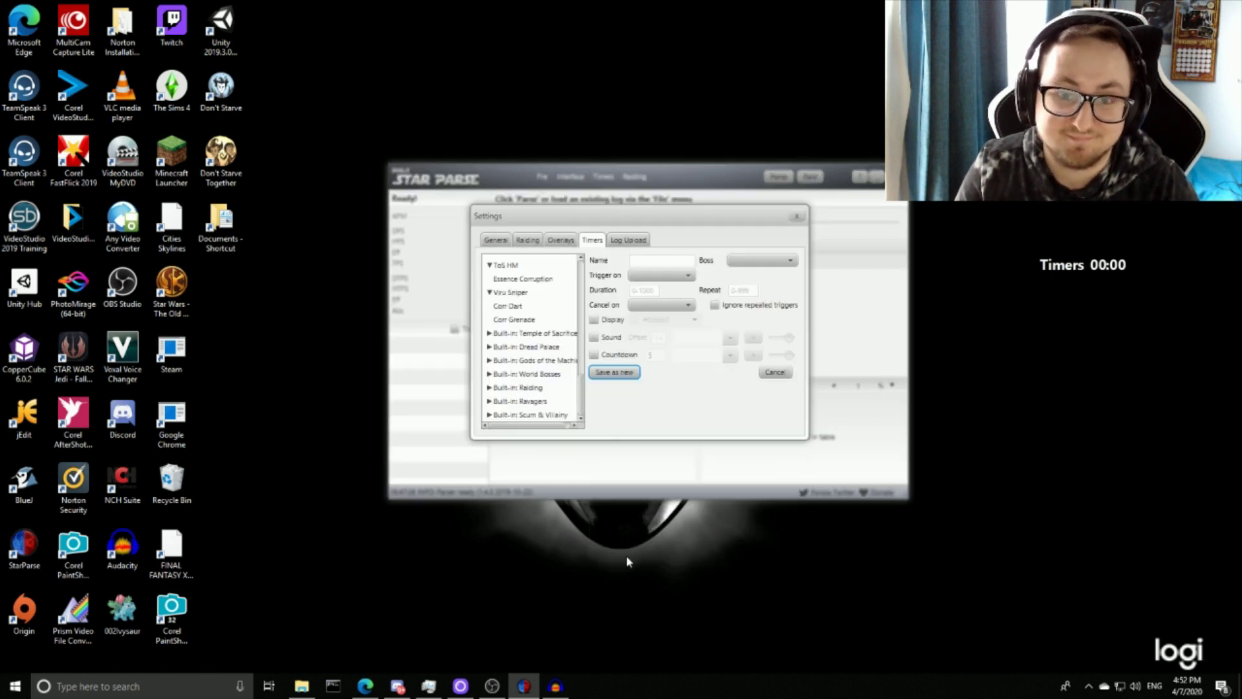
Open the Revan Push timer under Built-in: Temple of Sacrifice and preview its Alarm.mp3 sound
double_click(521, 332)
click(522, 270)
scroll(523, 285, up, 2)
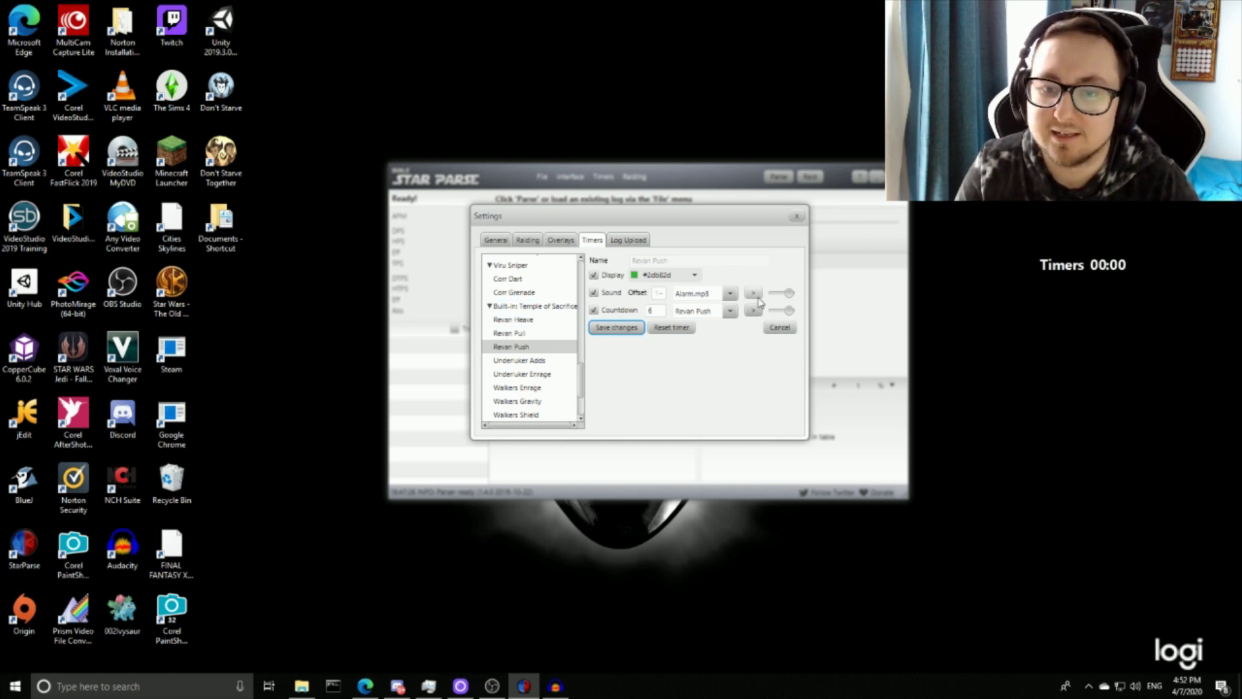
click(753, 293)
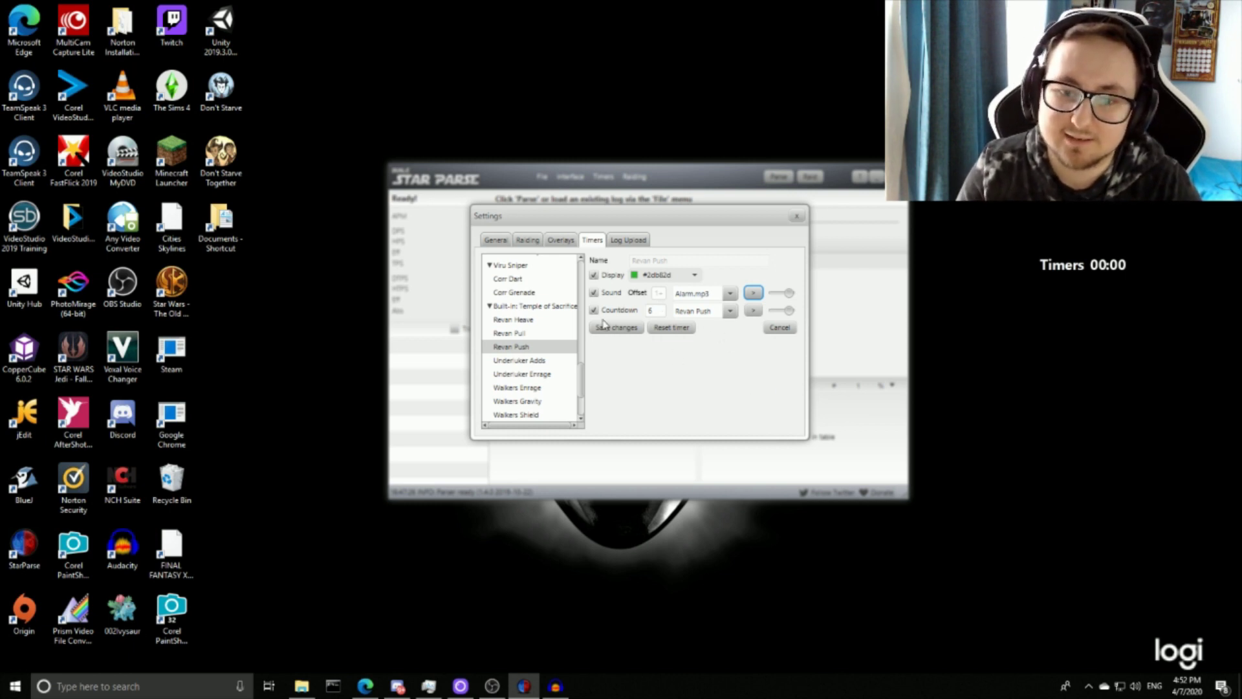
View the countdown voice choices for the Revan Pull timer and preview its countdown, keeping Revan Pull as the voice
click(511, 333)
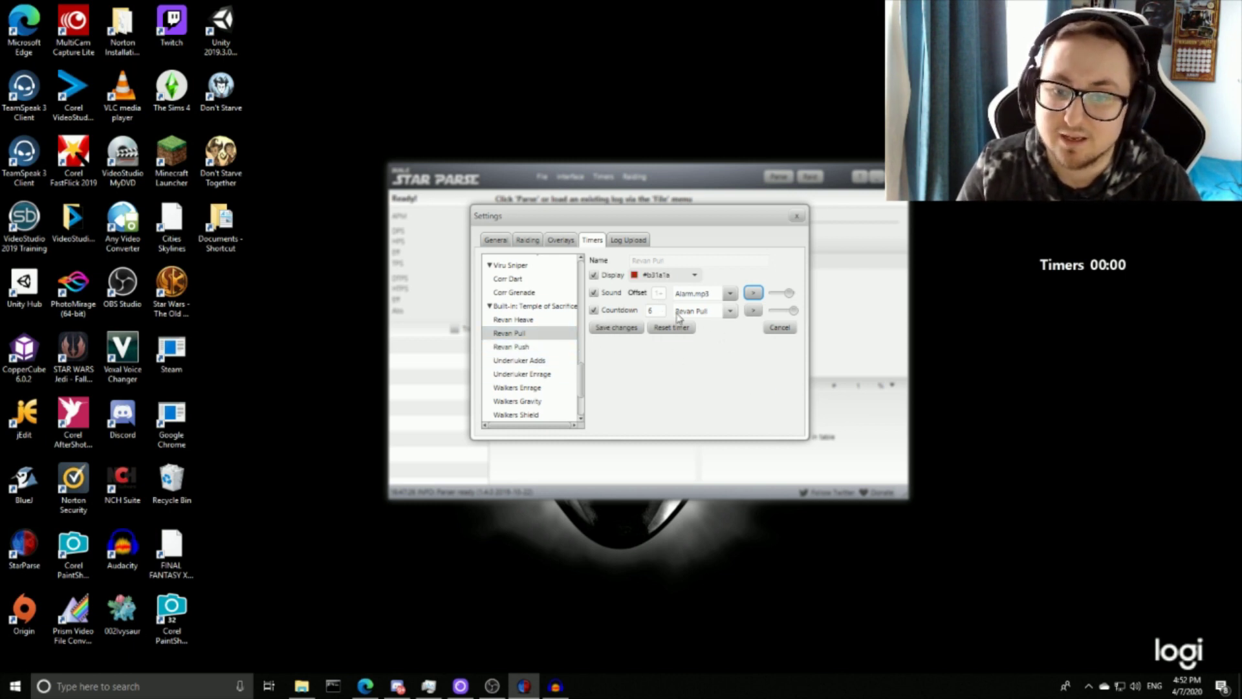
click(709, 311)
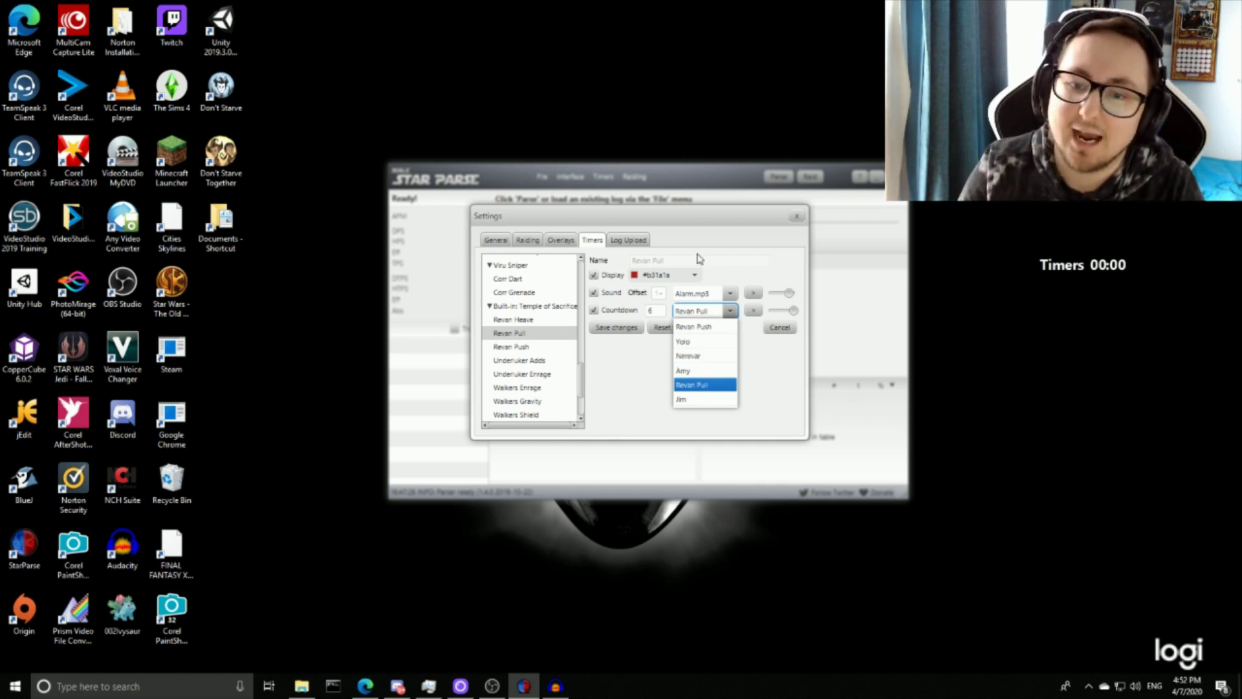
click(786, 366)
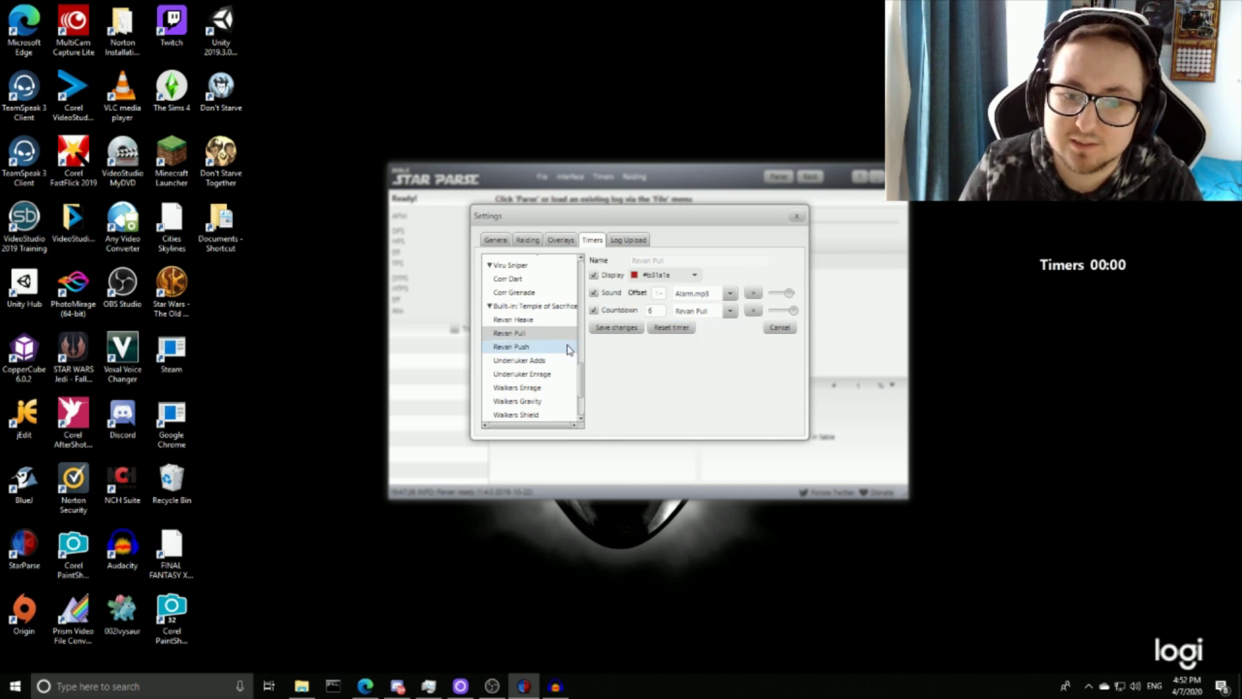
click(752, 311)
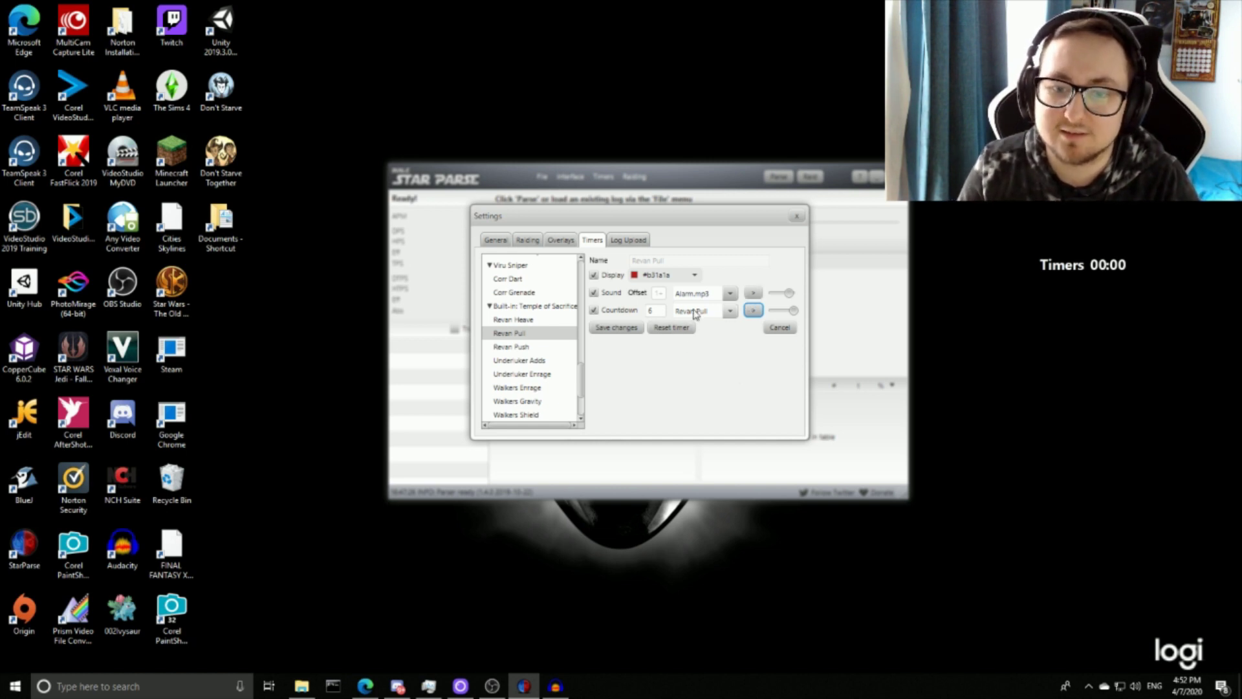
click(725, 312)
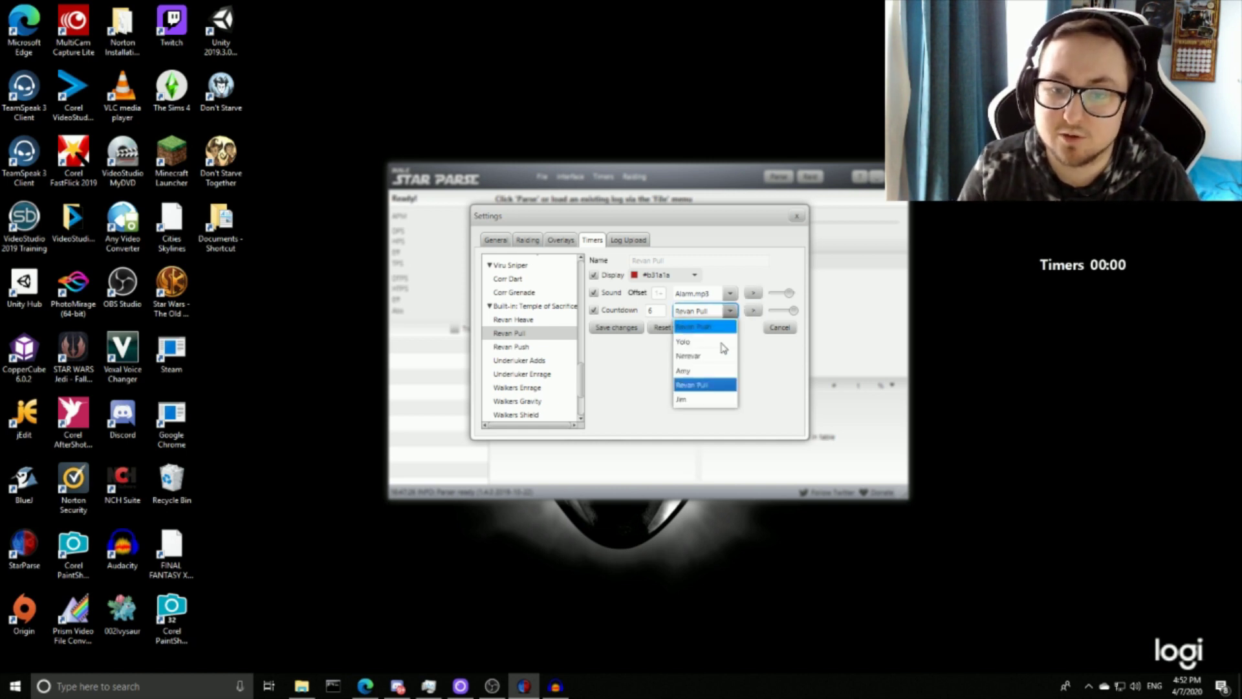
click(694, 385)
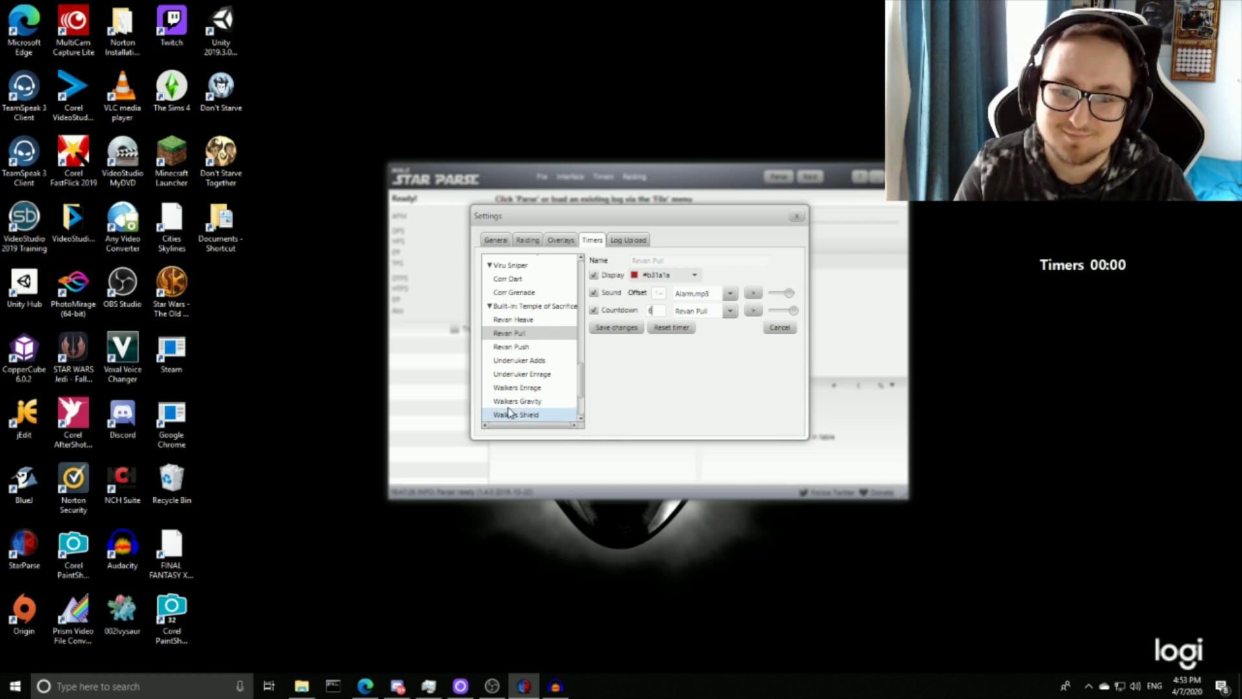
Compare the sound and countdown settings of the Revan Push and Revan Pull timers
click(522, 348)
click(525, 334)
click(527, 347)
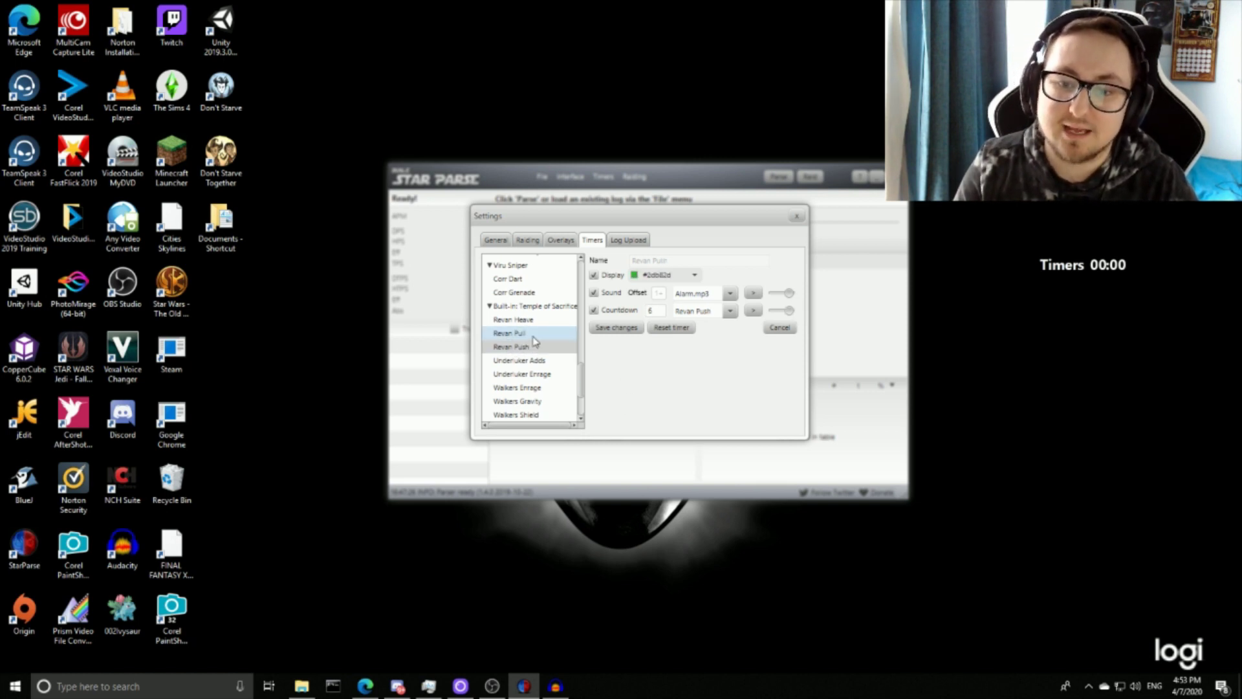
click(543, 335)
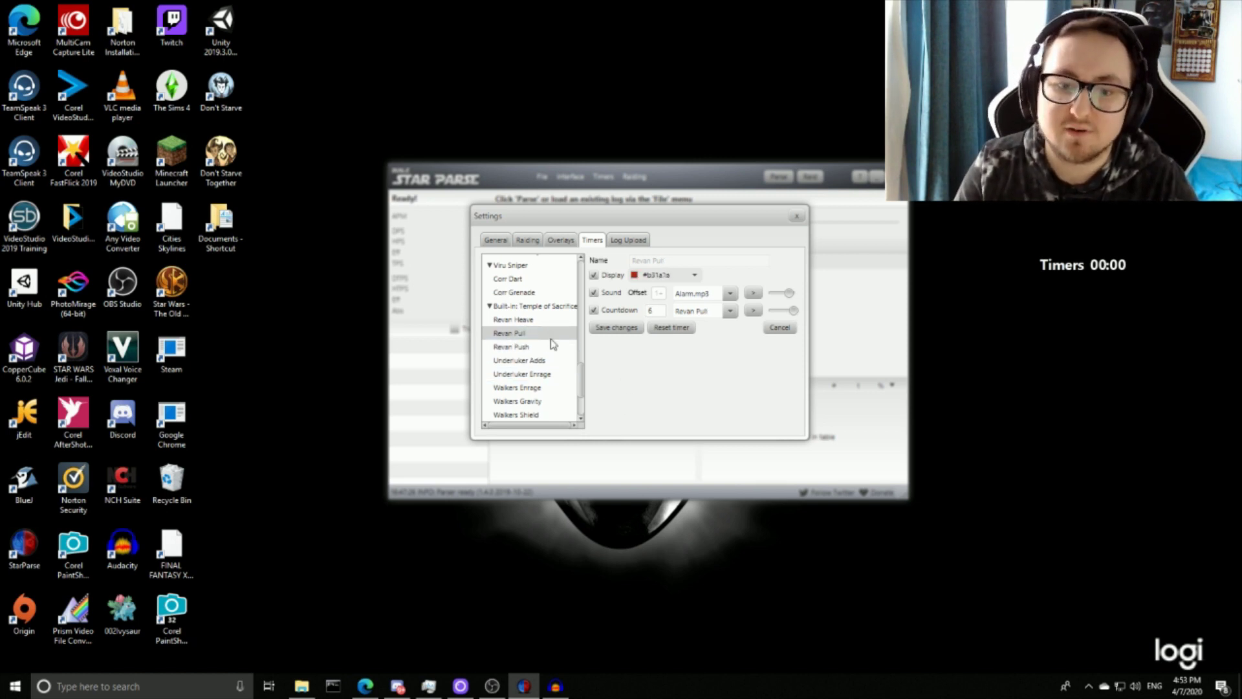
Alternate between the Revan Push and Revan Pull timers to examine their display colours and assigned countdown voices
click(550, 347)
click(546, 335)
click(548, 347)
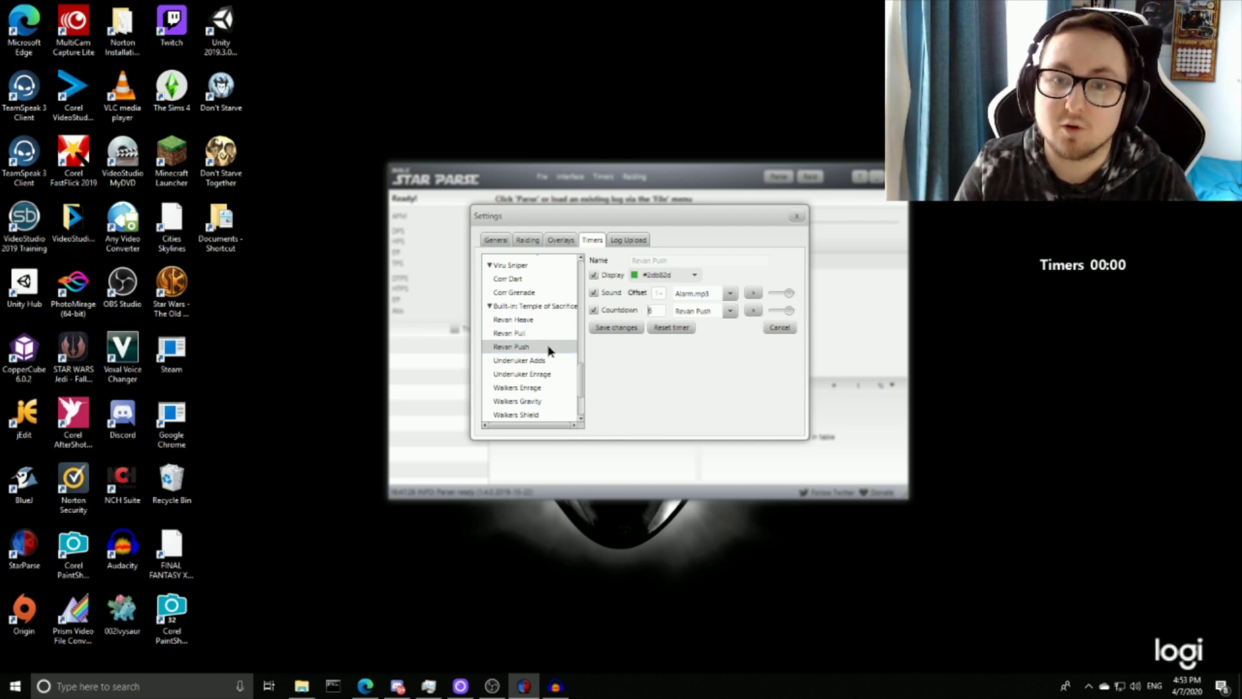
click(545, 336)
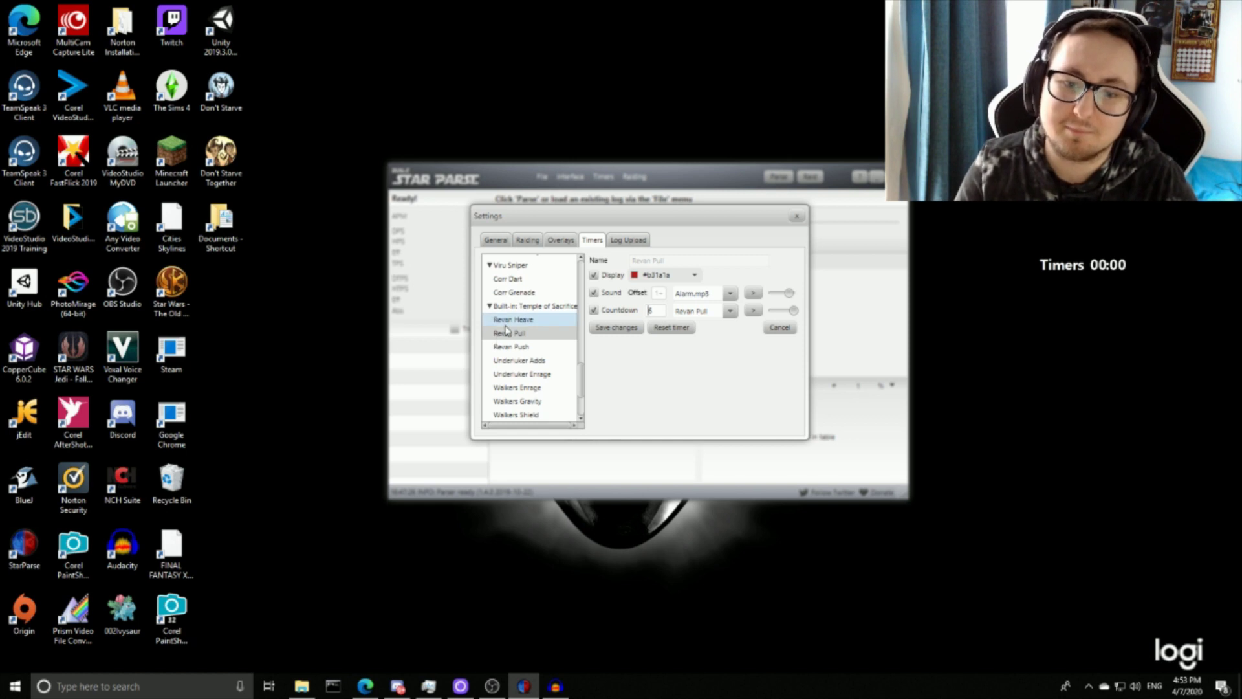
click(516, 347)
click(519, 335)
click(537, 346)
click(539, 334)
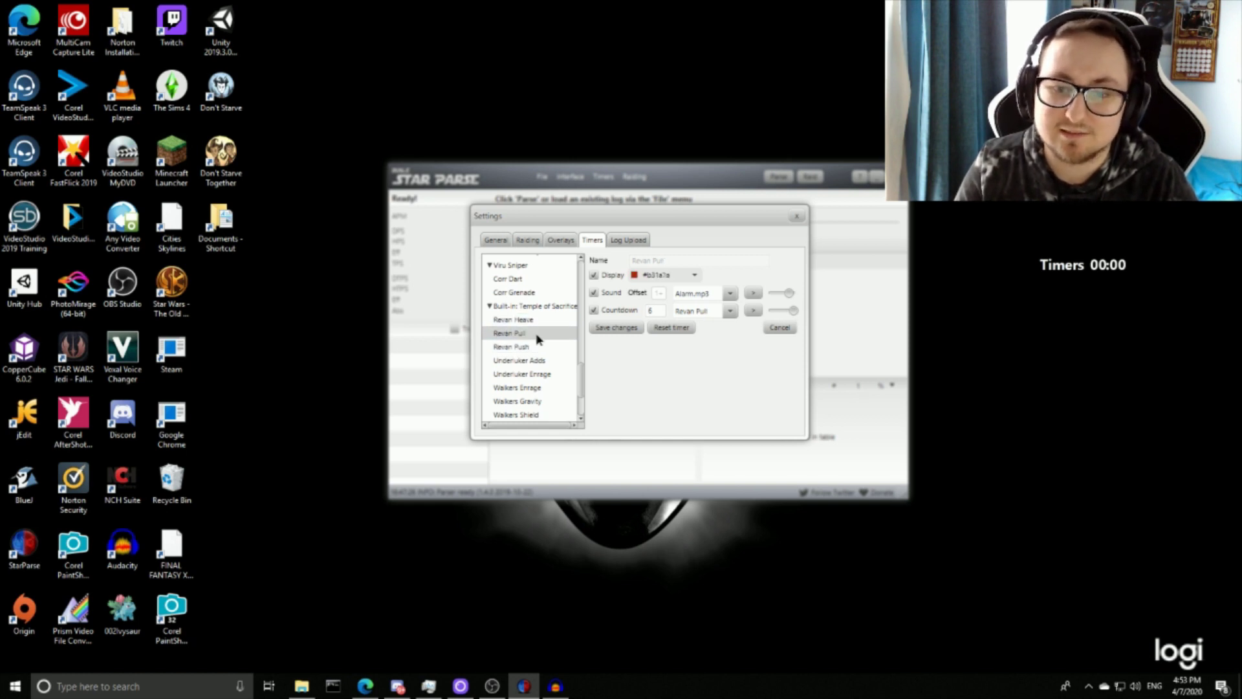
click(539, 346)
click(542, 335)
click(541, 346)
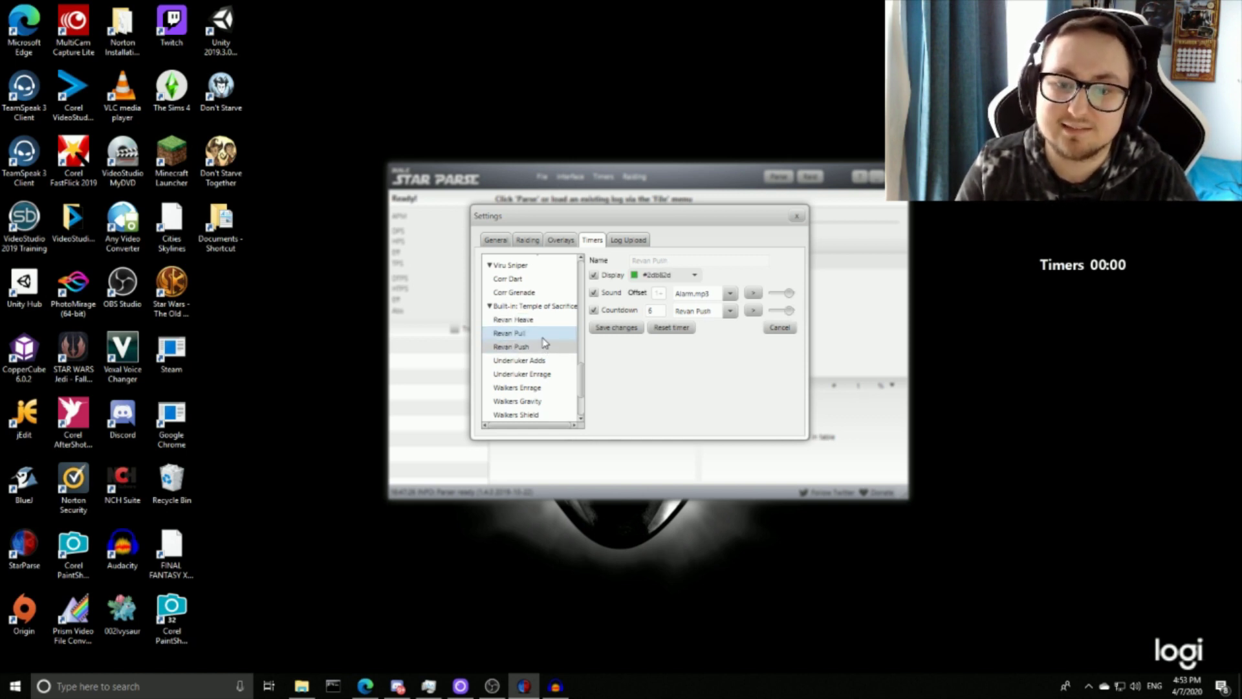
click(541, 335)
click(544, 349)
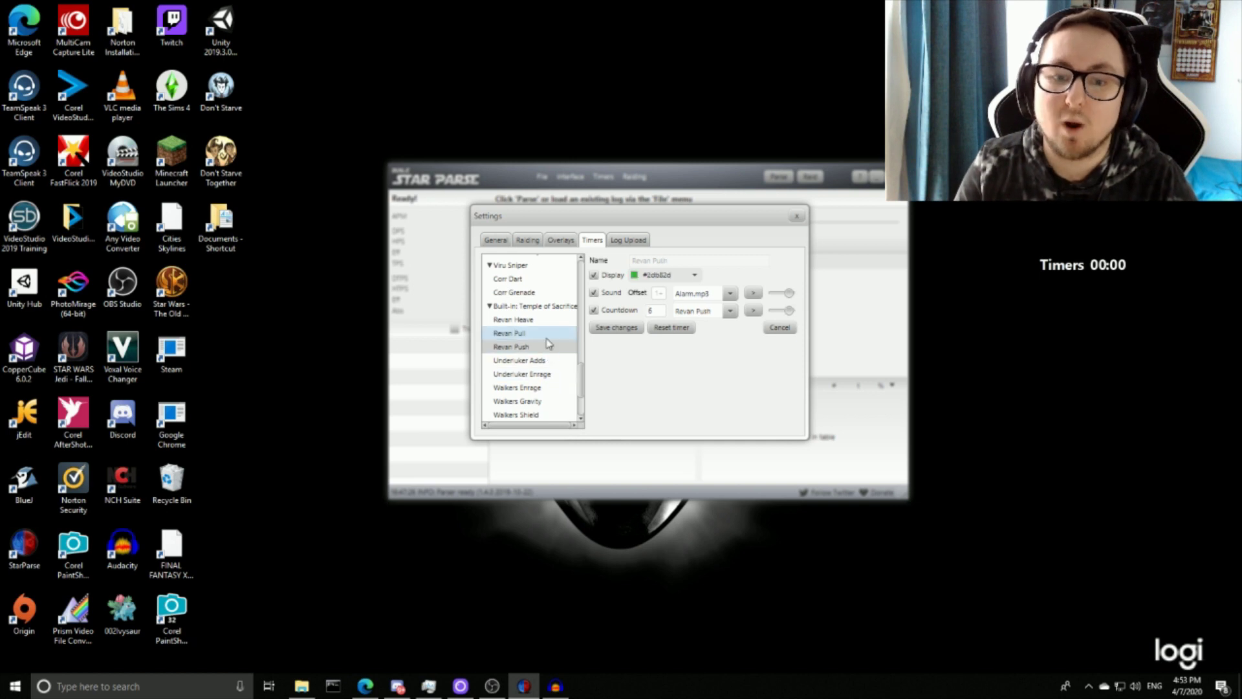
Preview the Revan Pull timer's countdown voice and its Alarm.mp3 sound, and close the settings
click(544, 335)
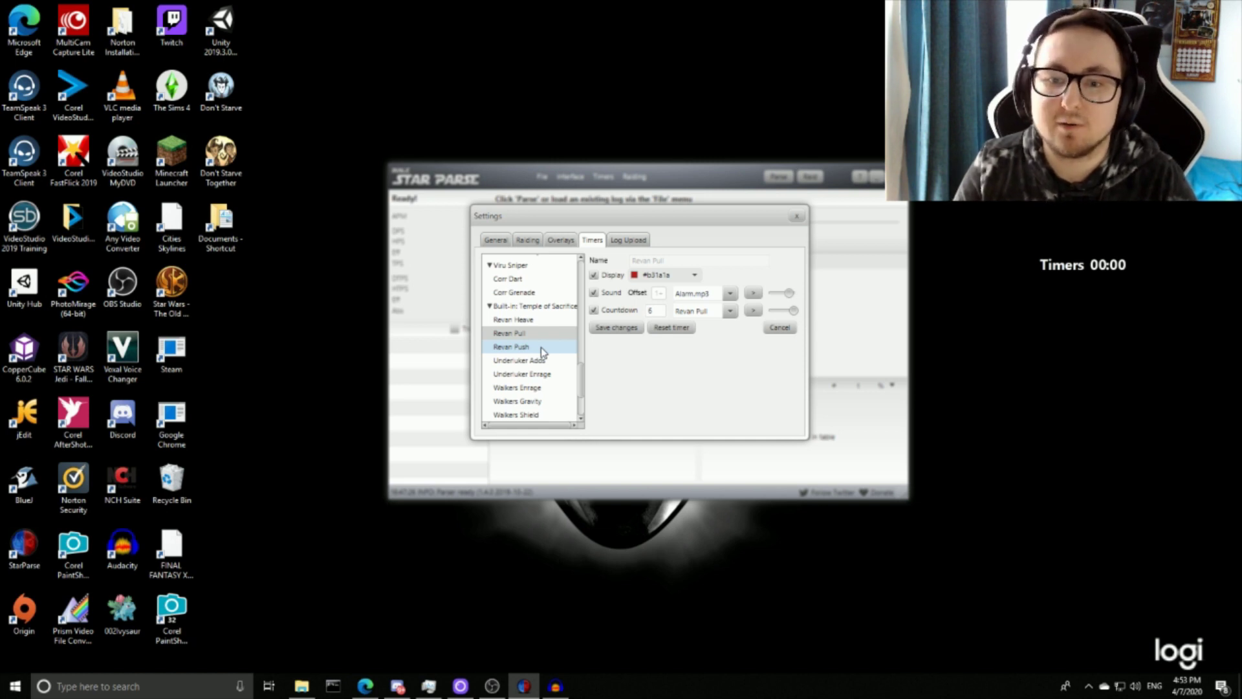
click(753, 310)
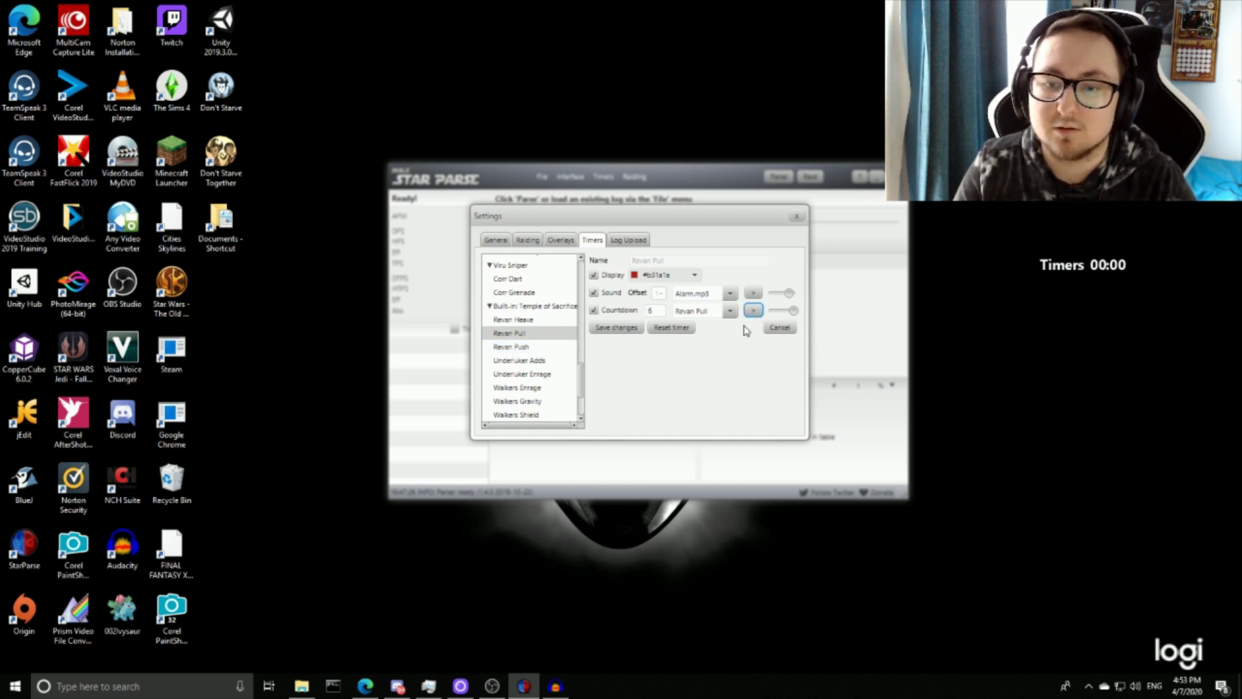
click(753, 293)
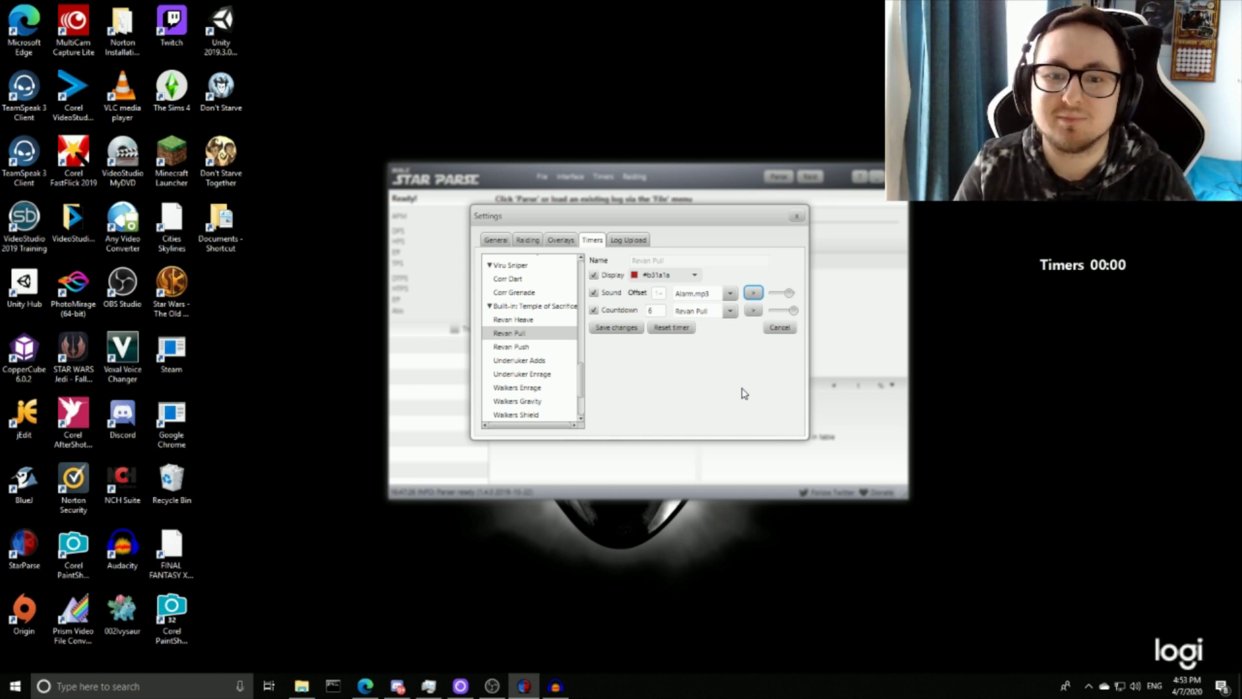
click(796, 216)
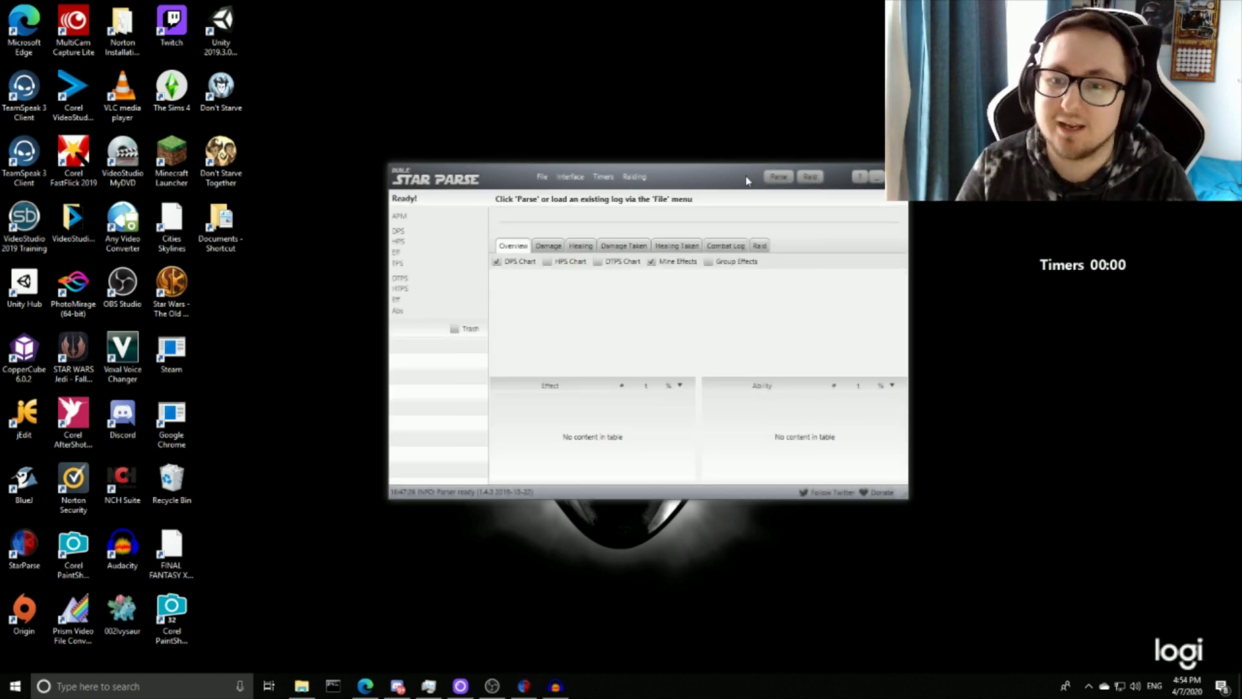
Look through the available timer groups, including TFB NIM, DXUN HM and Built-in: Temple of Sacrifice, to examine which timers are enabled
click(603, 176)
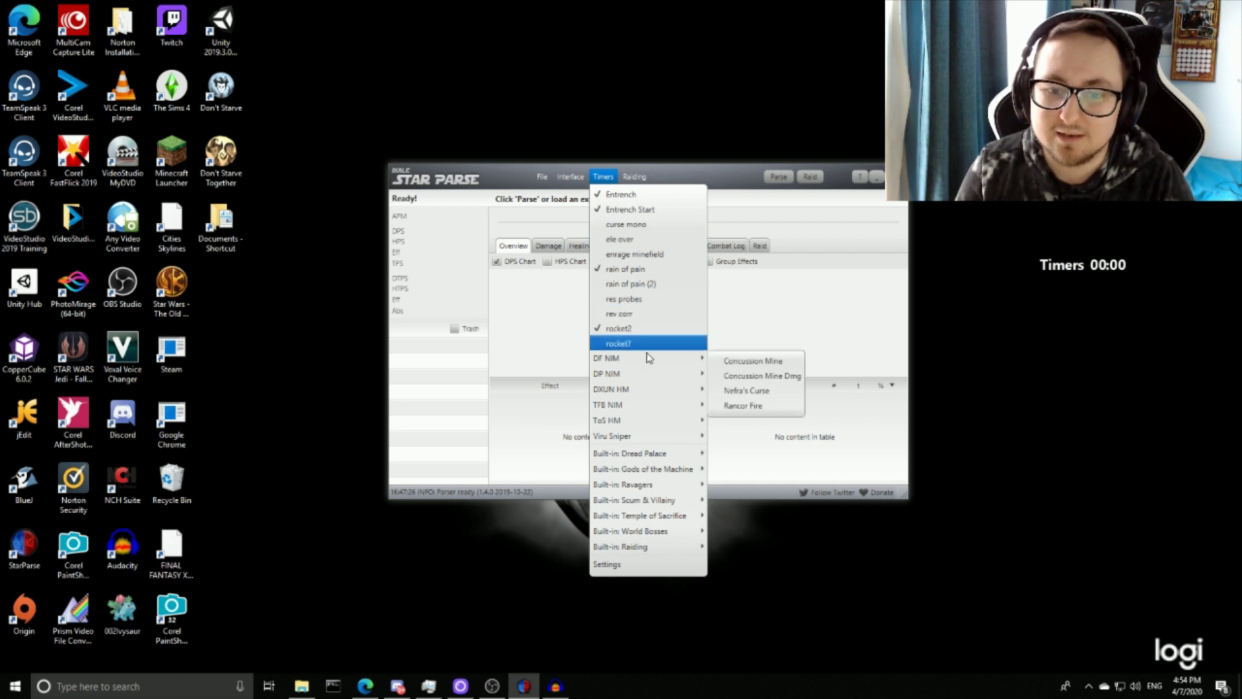
mouse_move(633, 395)
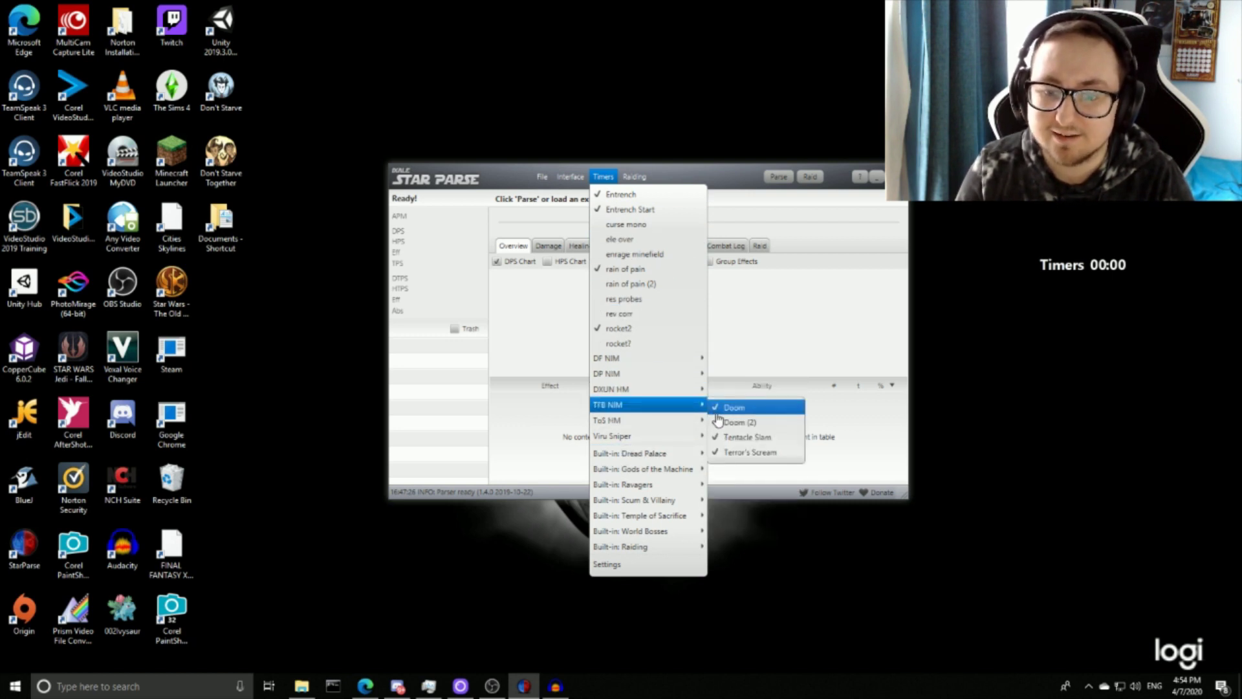
mouse_move(636, 418)
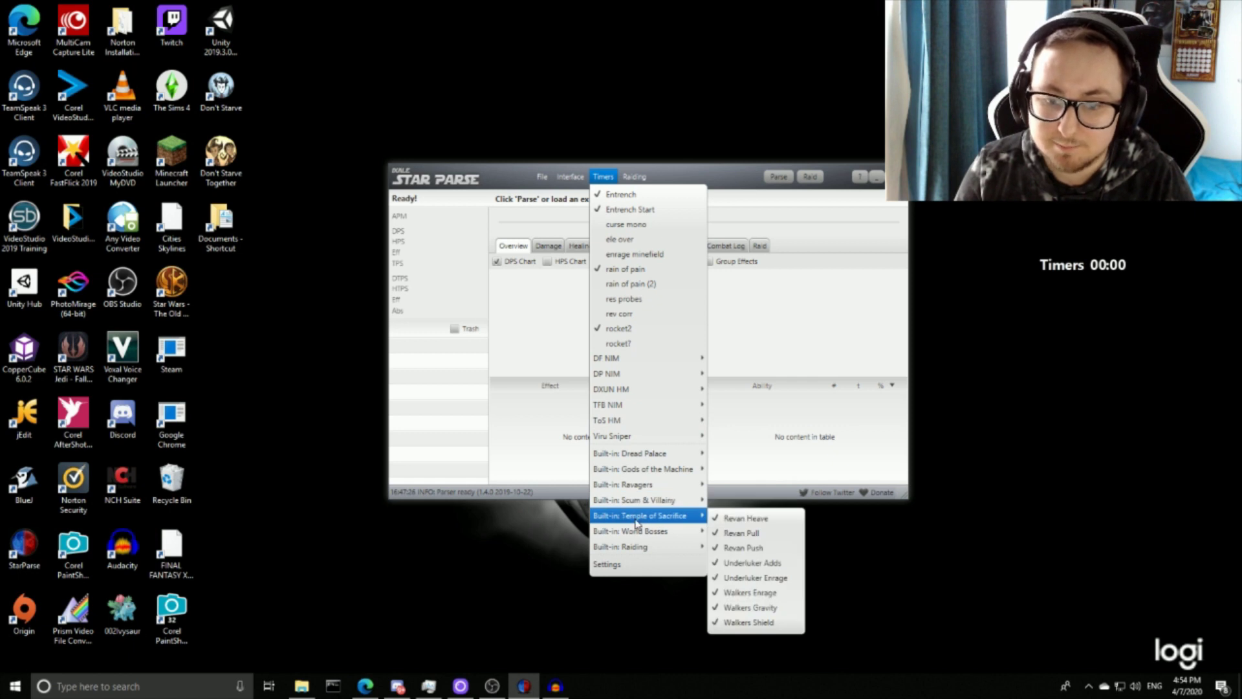
mouse_move(705, 517)
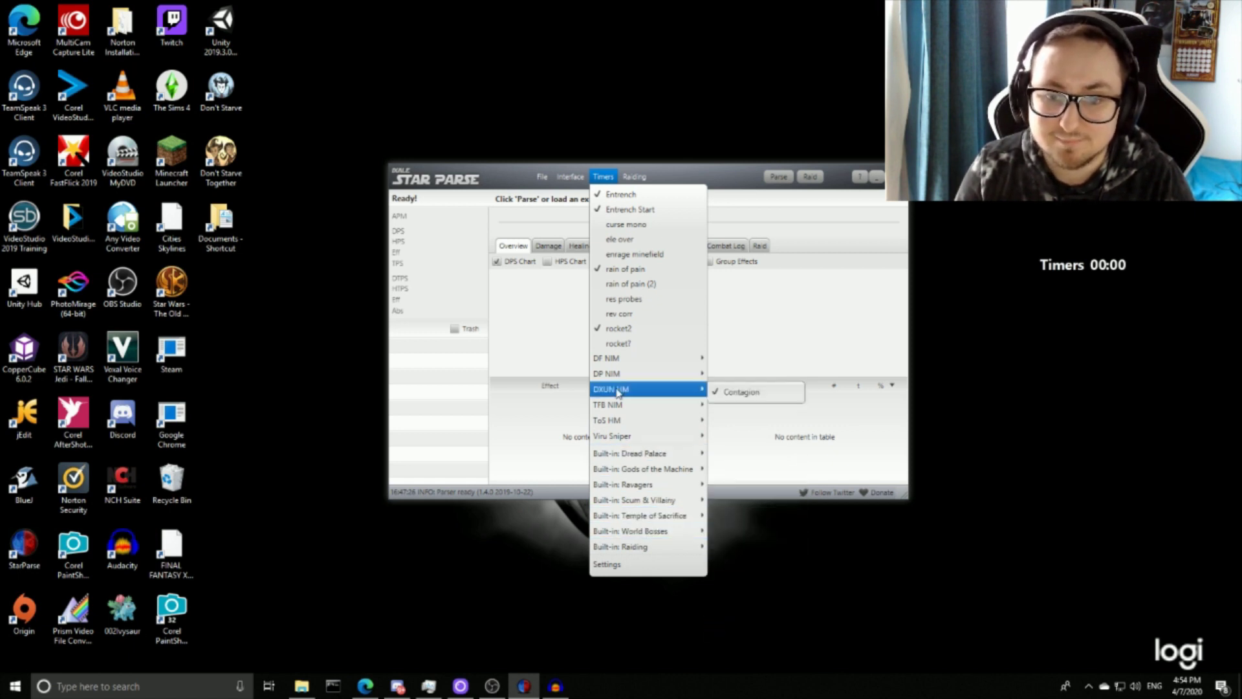